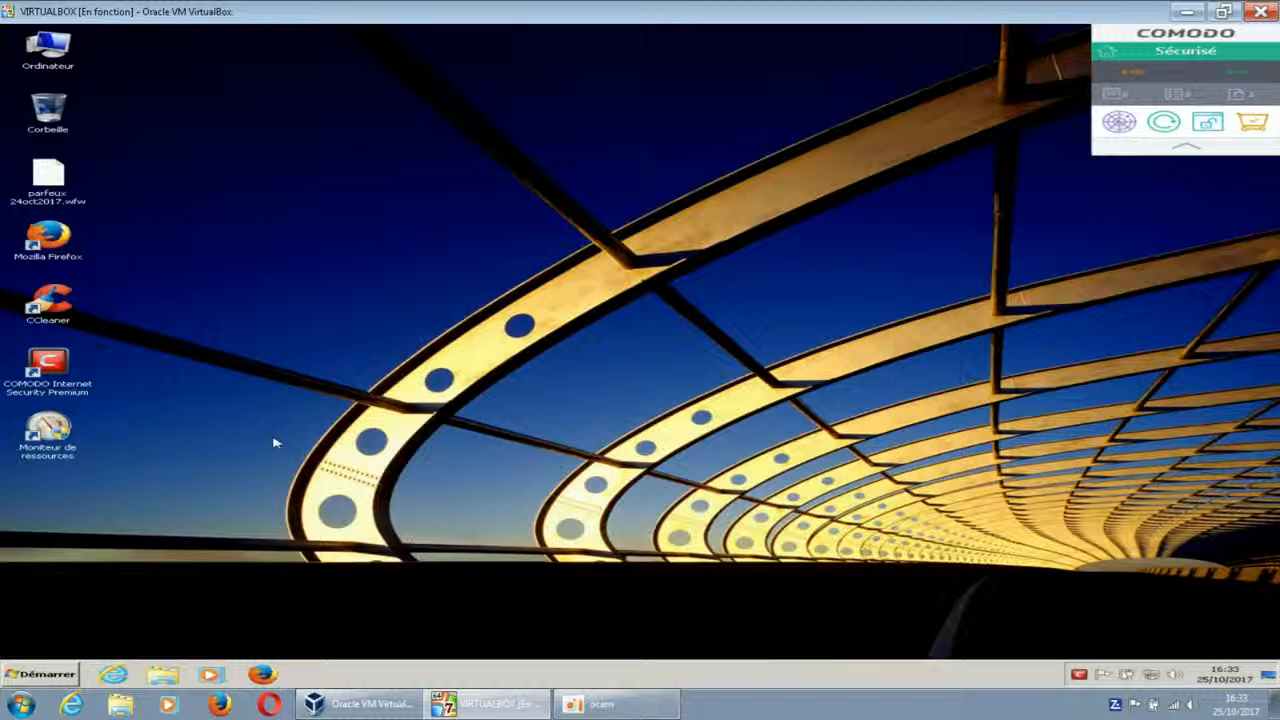
# Open COMODO Internet Security and compare its simple view (Vue simple) with its advanced view (Vue avancée).
pyautogui.doubleClick(52, 372)
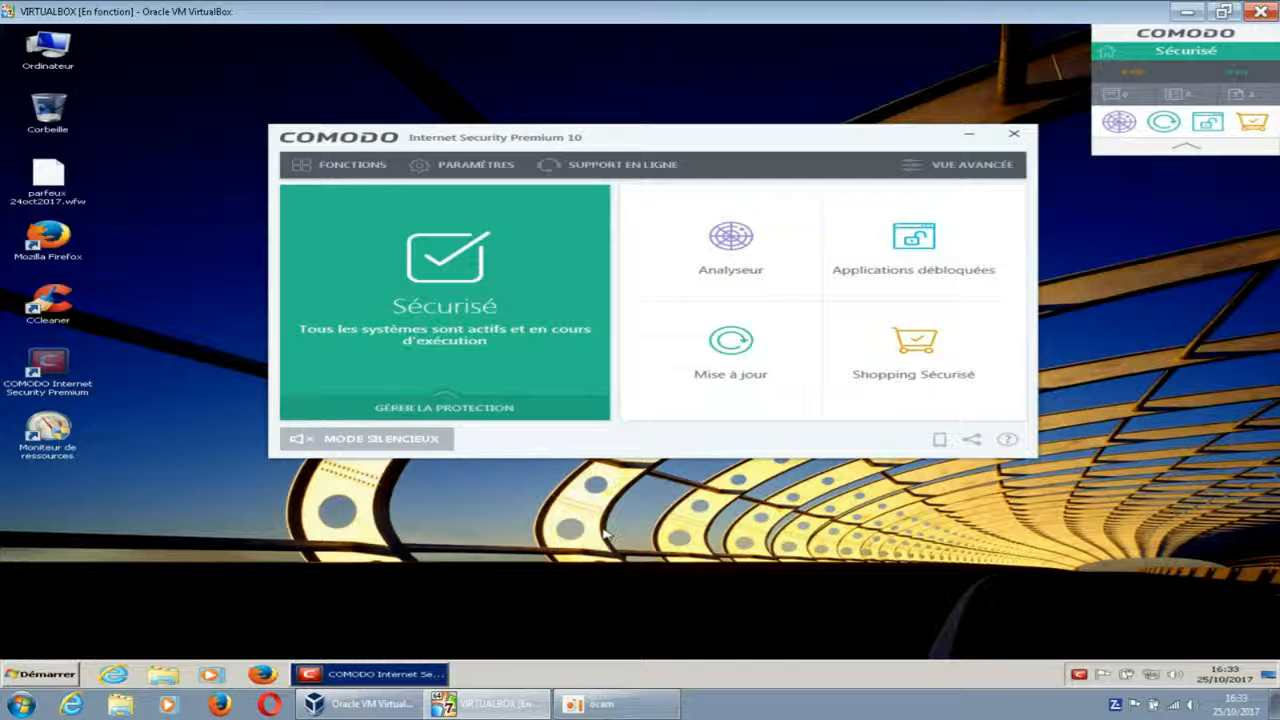
pyautogui.click(947, 169)
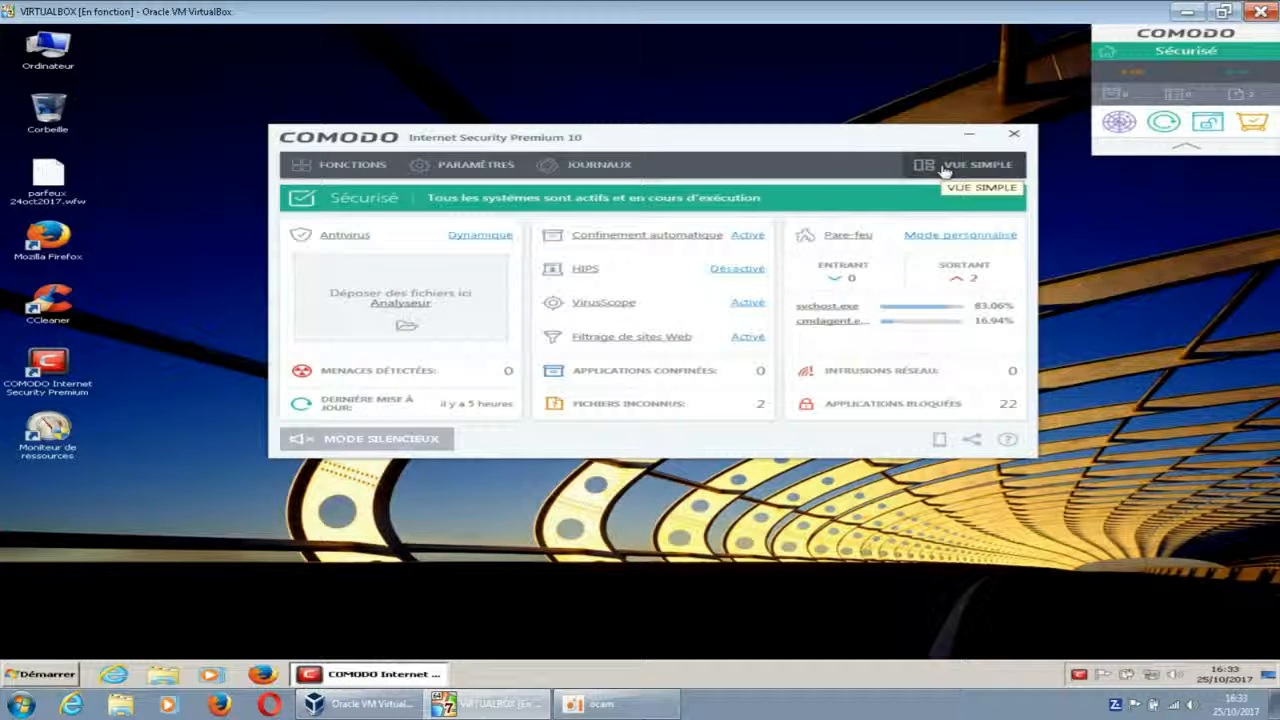
pyautogui.click(945, 171)
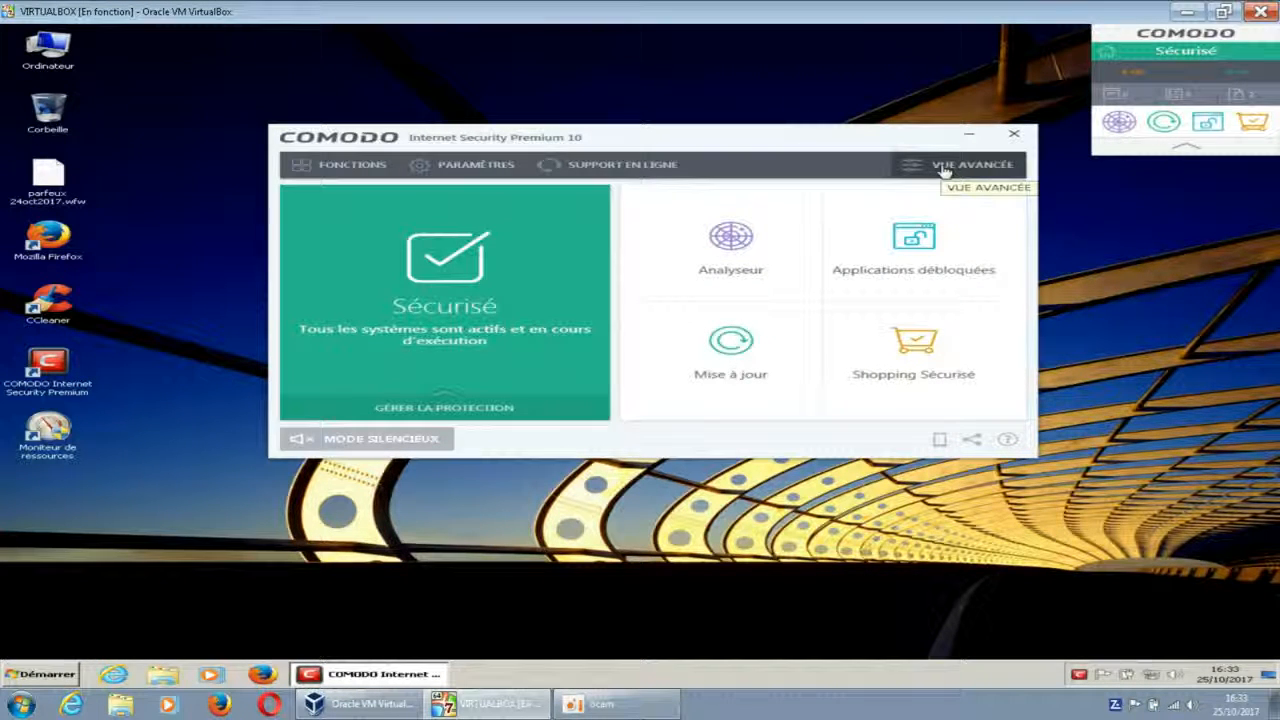
pyautogui.click(944, 169)
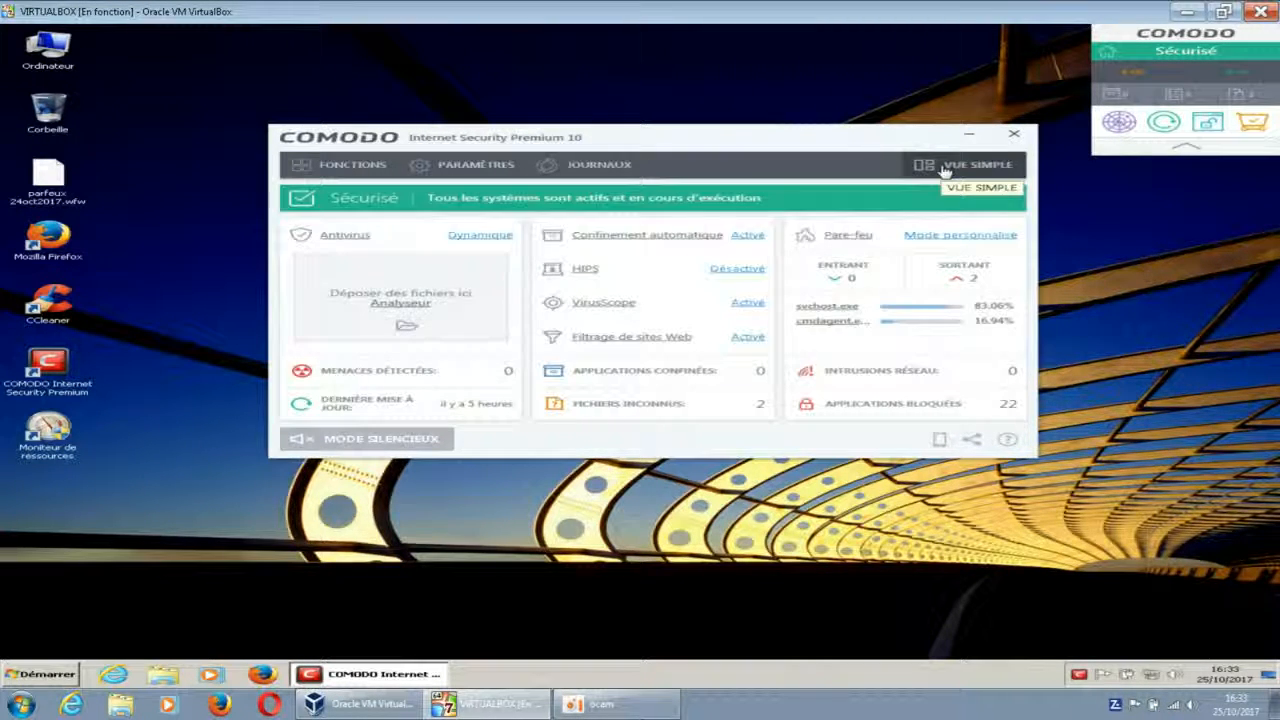
pyautogui.click(944, 169)
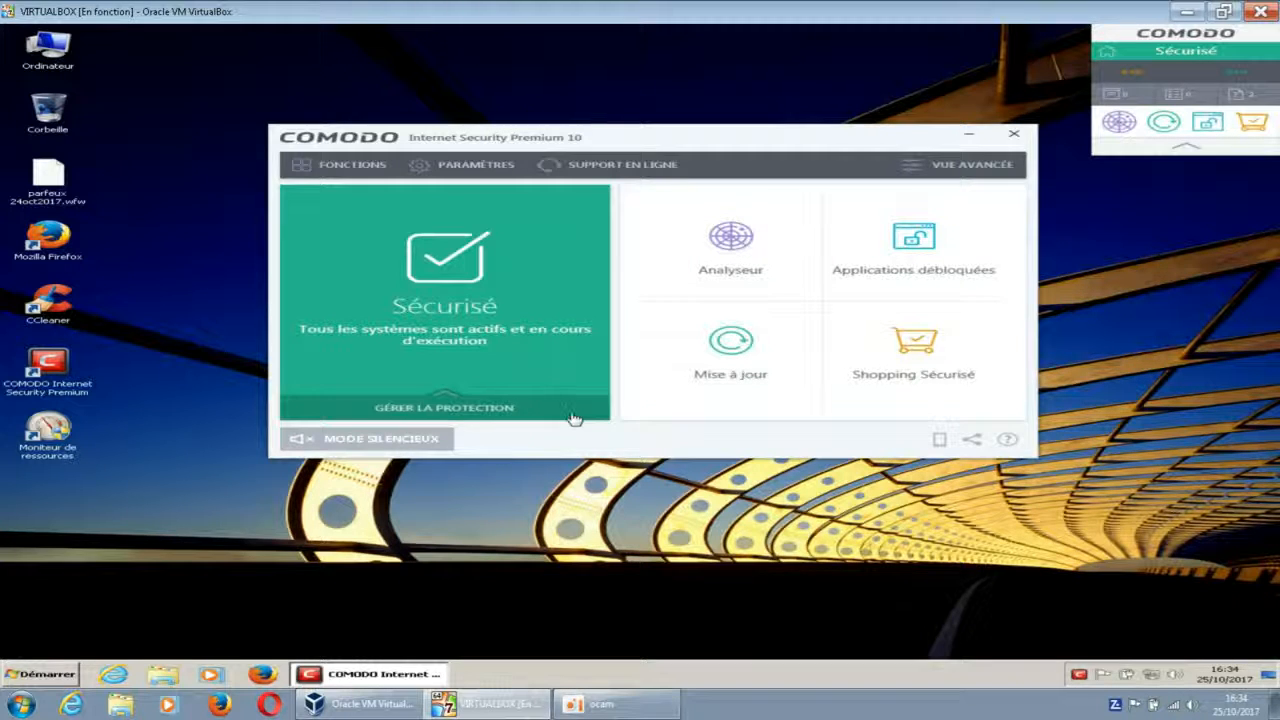
# Examine the general settings (Paramètres généraux) for the user interface, updates, logs and configuration.
pyautogui.click(492, 164)
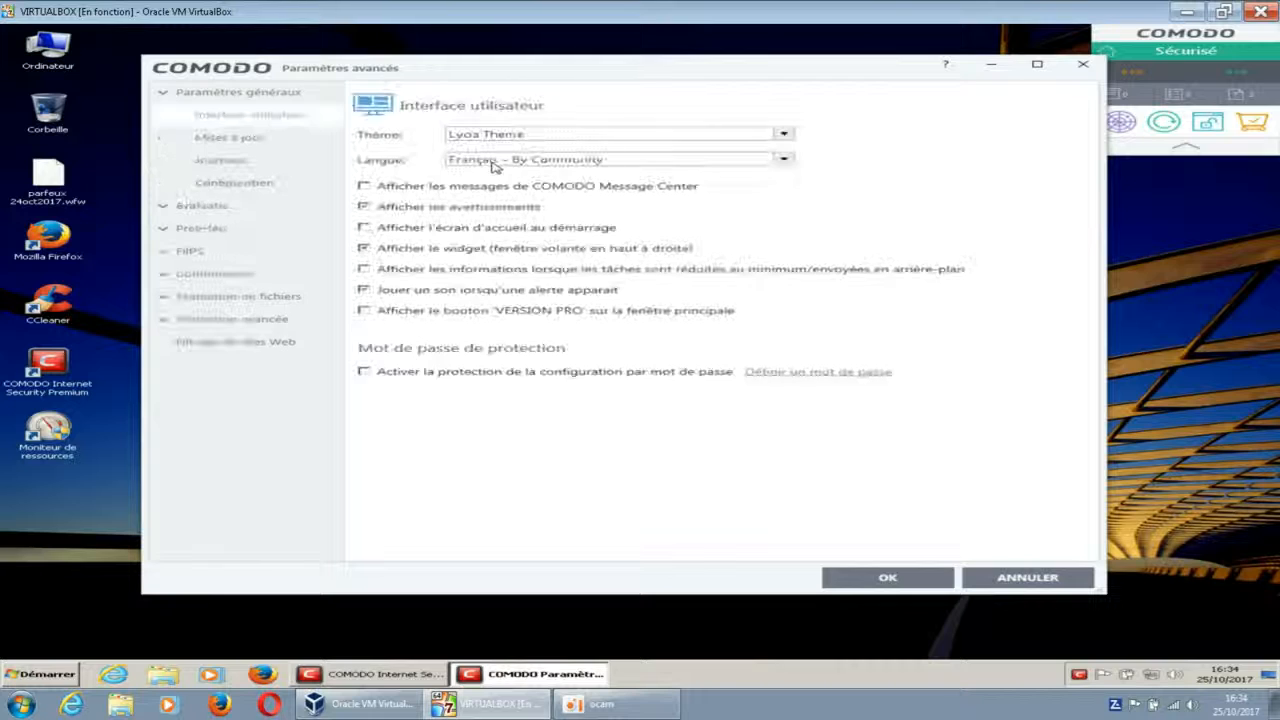
pyautogui.click(1083, 64)
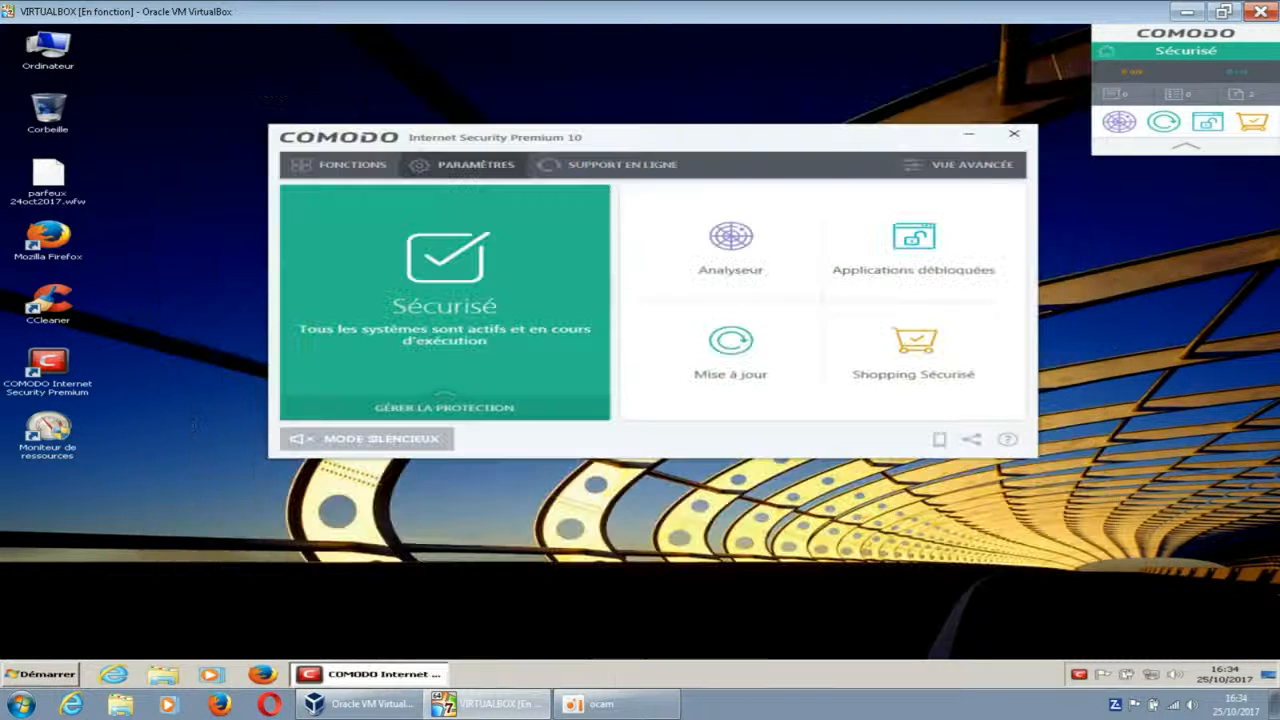
pyautogui.click(495, 168)
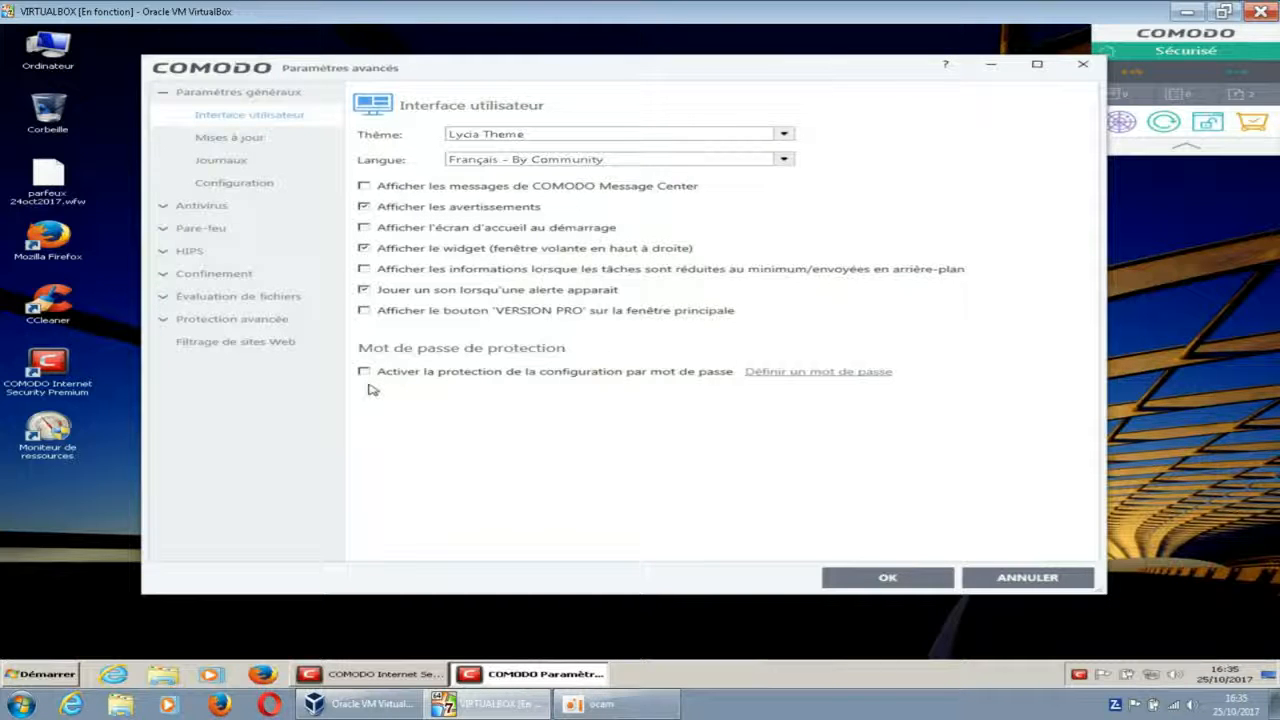
pyautogui.click(257, 145)
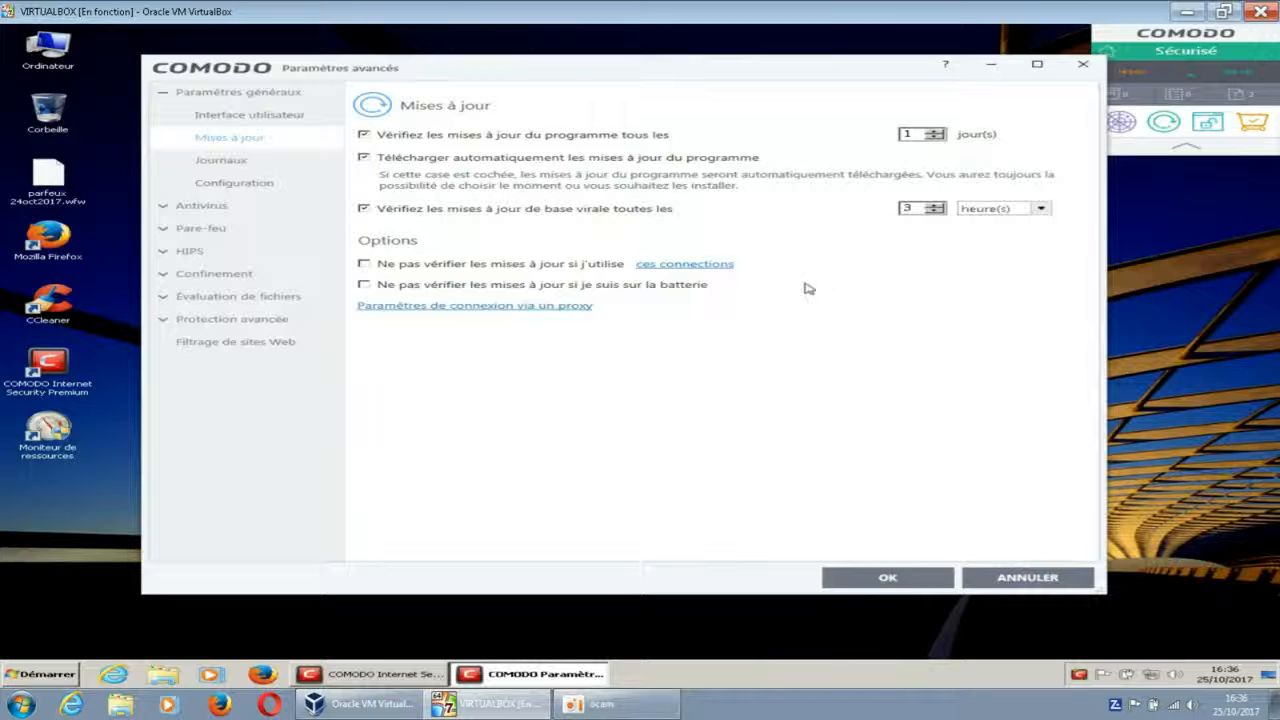
pyautogui.click(211, 162)
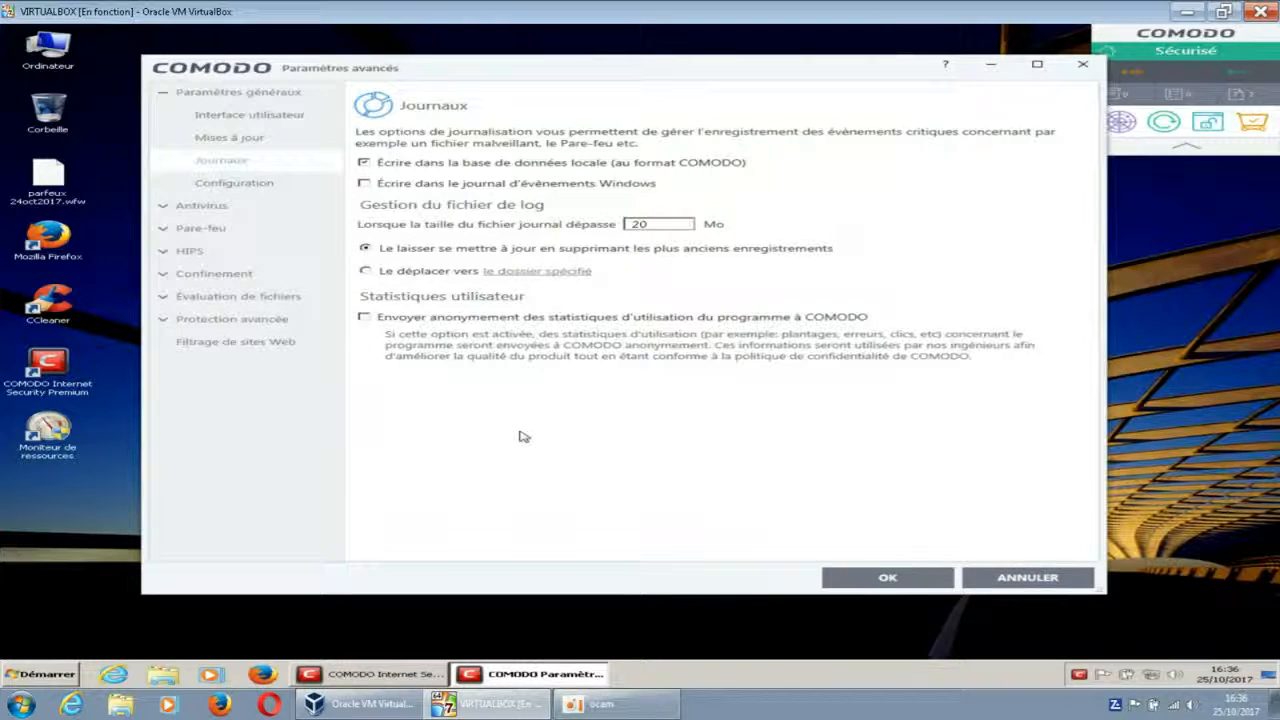
pyautogui.click(271, 186)
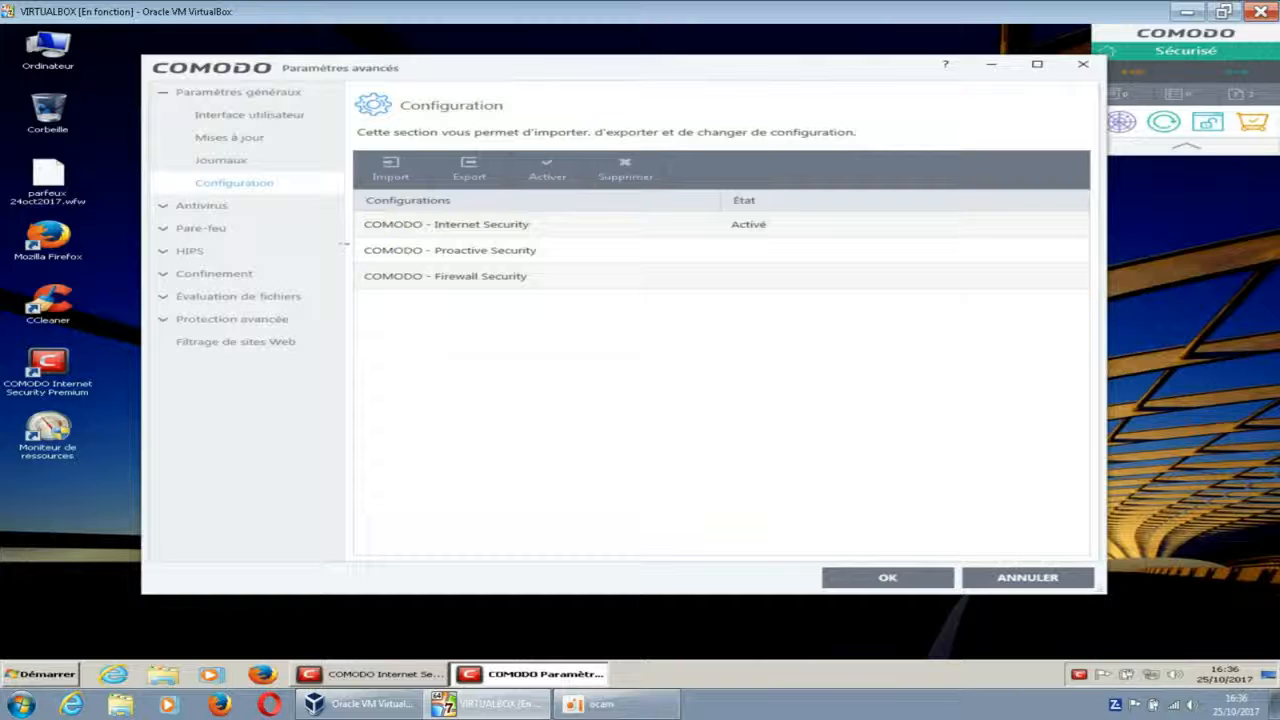
pyautogui.click(168, 100)
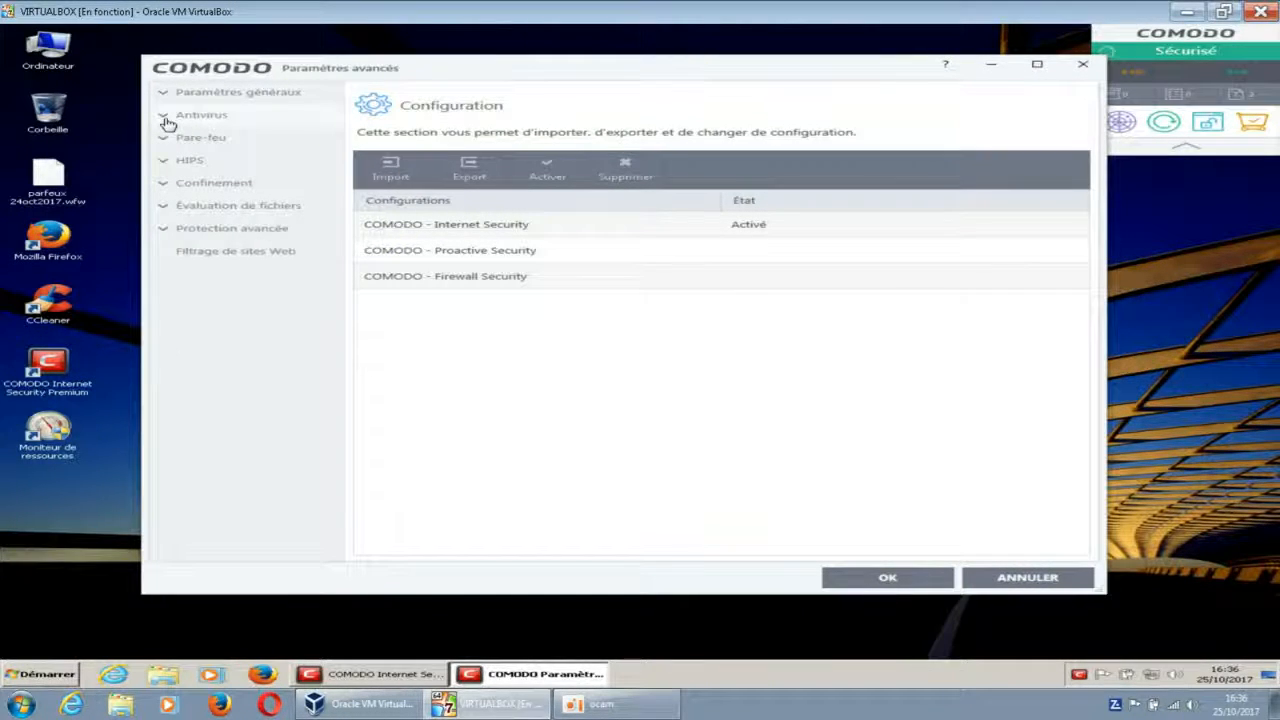
# Examine the Antivirus settings for real-time protection, scans, and excluded paths and applications.
pyautogui.click(168, 120)
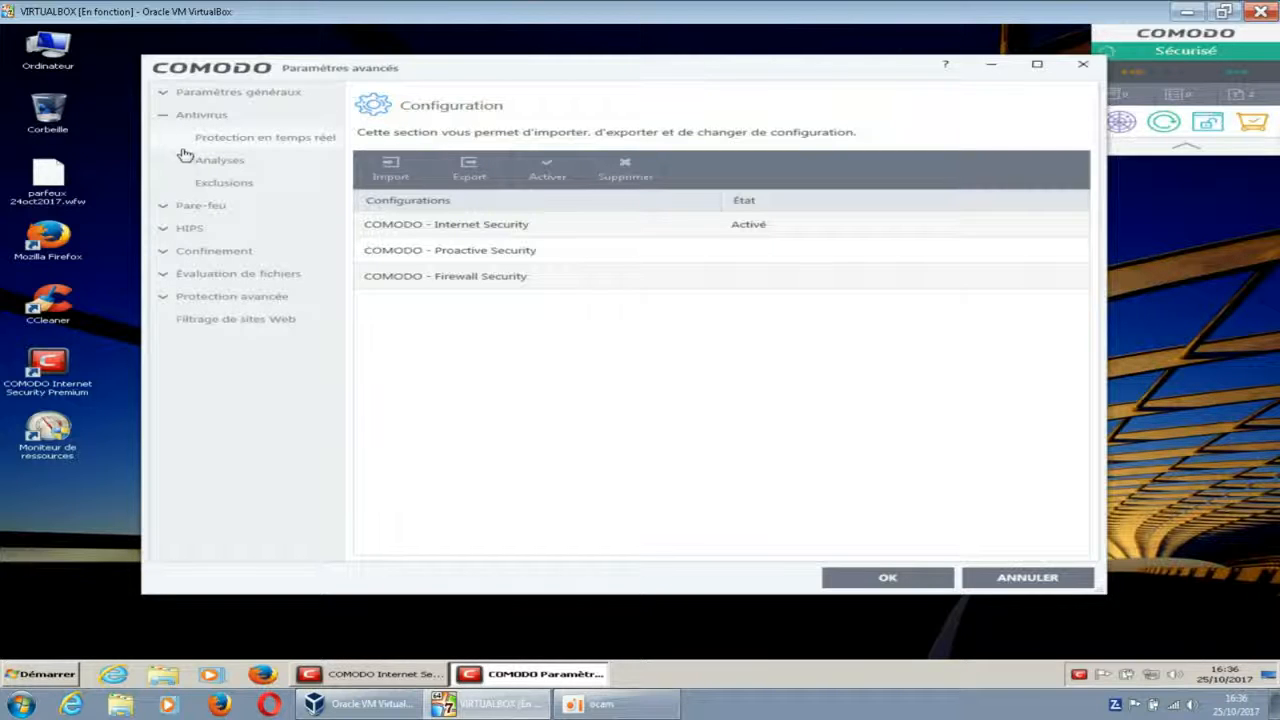
pyautogui.click(277, 140)
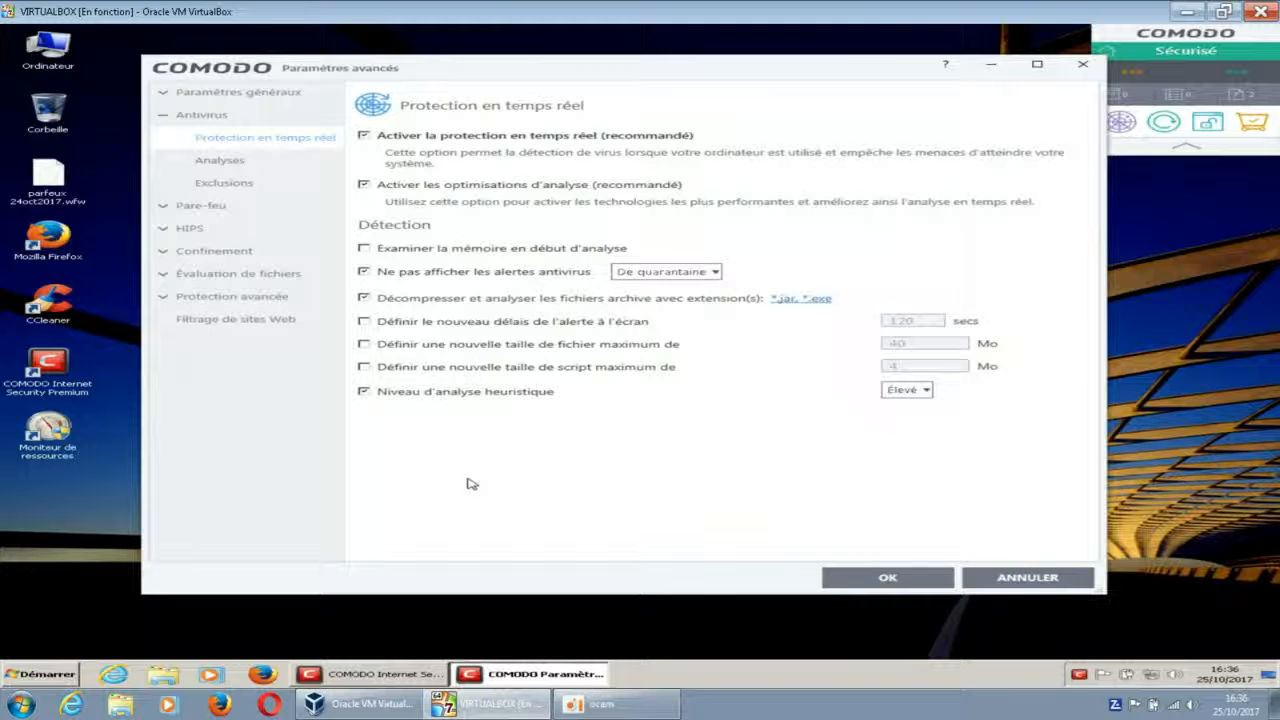
pyautogui.click(247, 167)
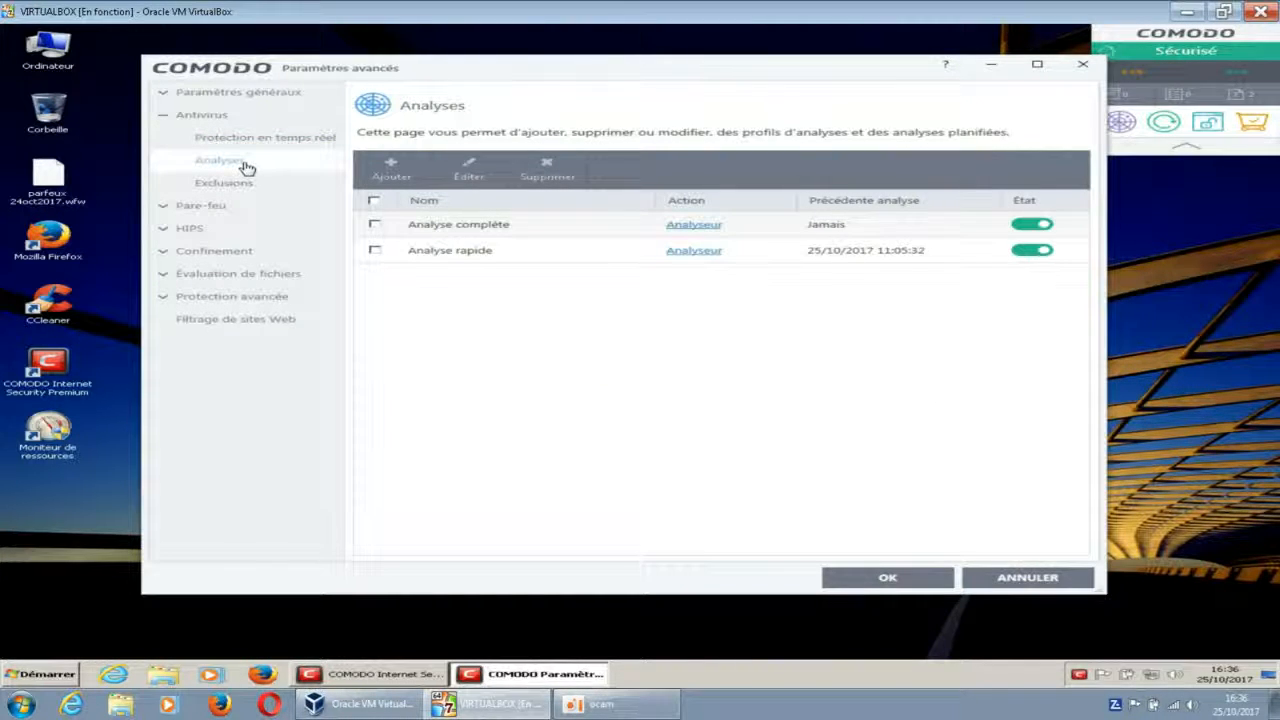
pyautogui.click(230, 184)
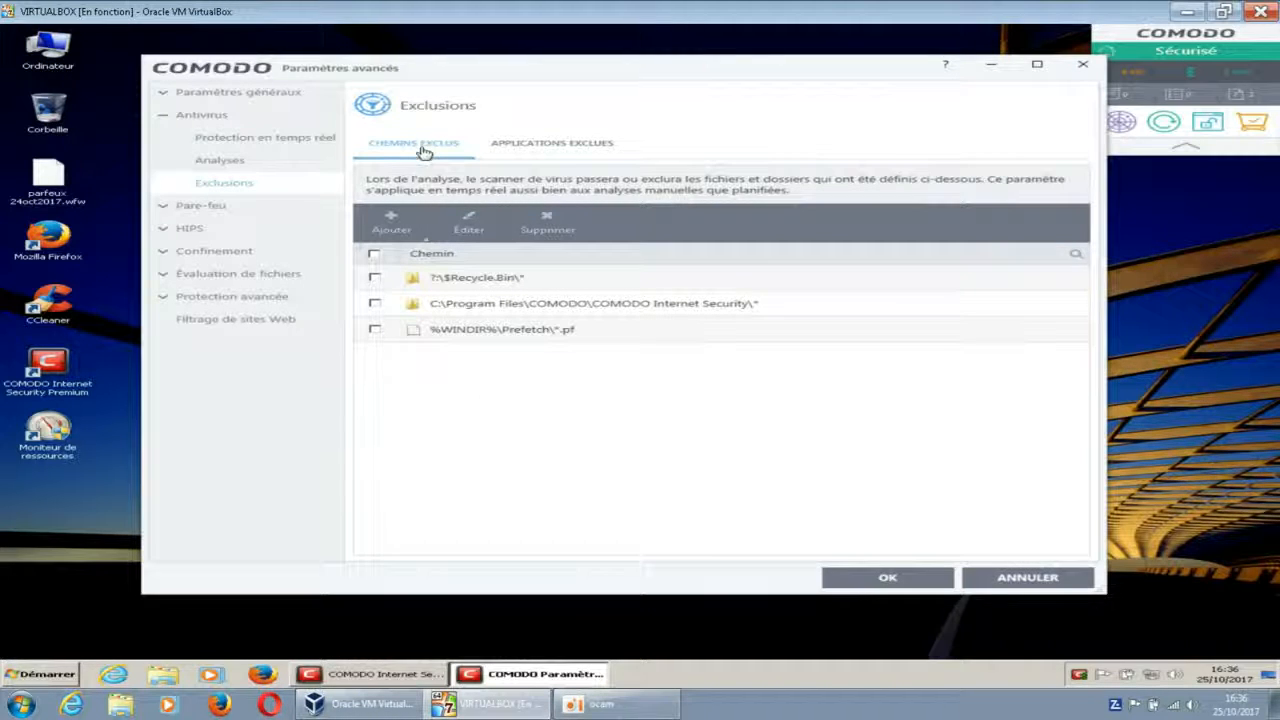
pyautogui.click(516, 147)
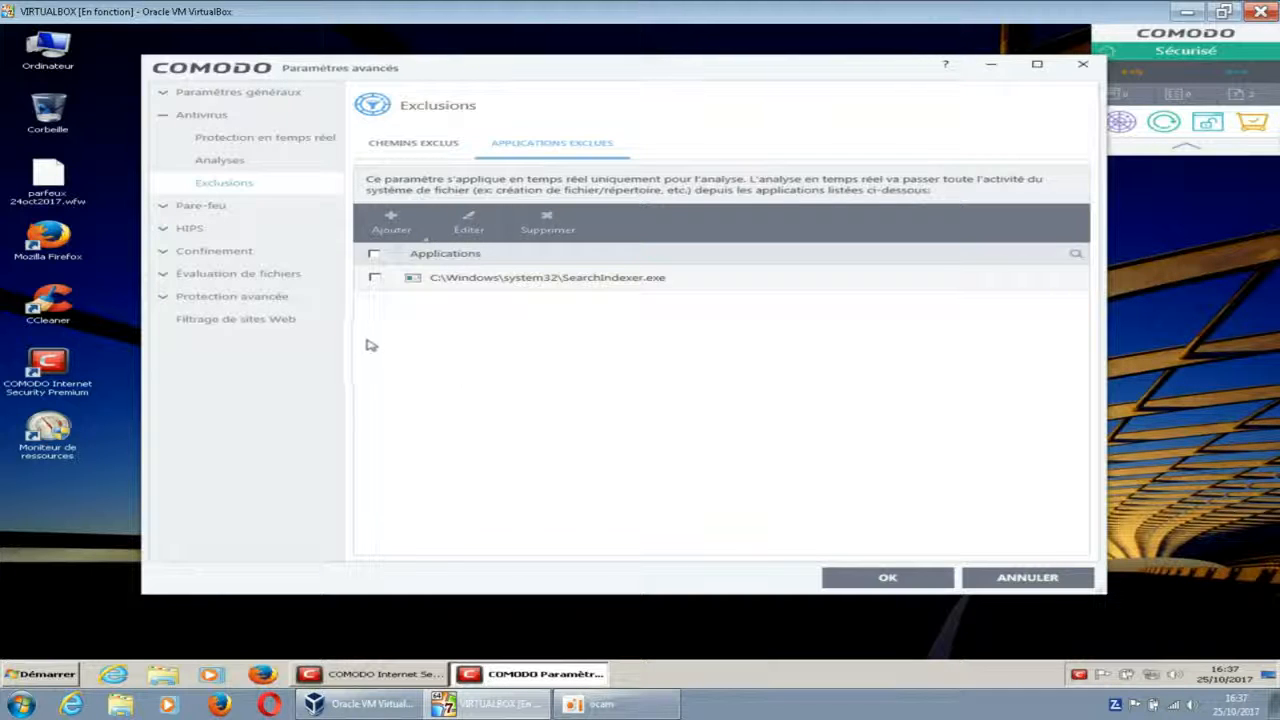
# Examine the firewall (Pare-feu) settings, including program, global and predefined rules, network zones and port groups.
pyautogui.click(163, 206)
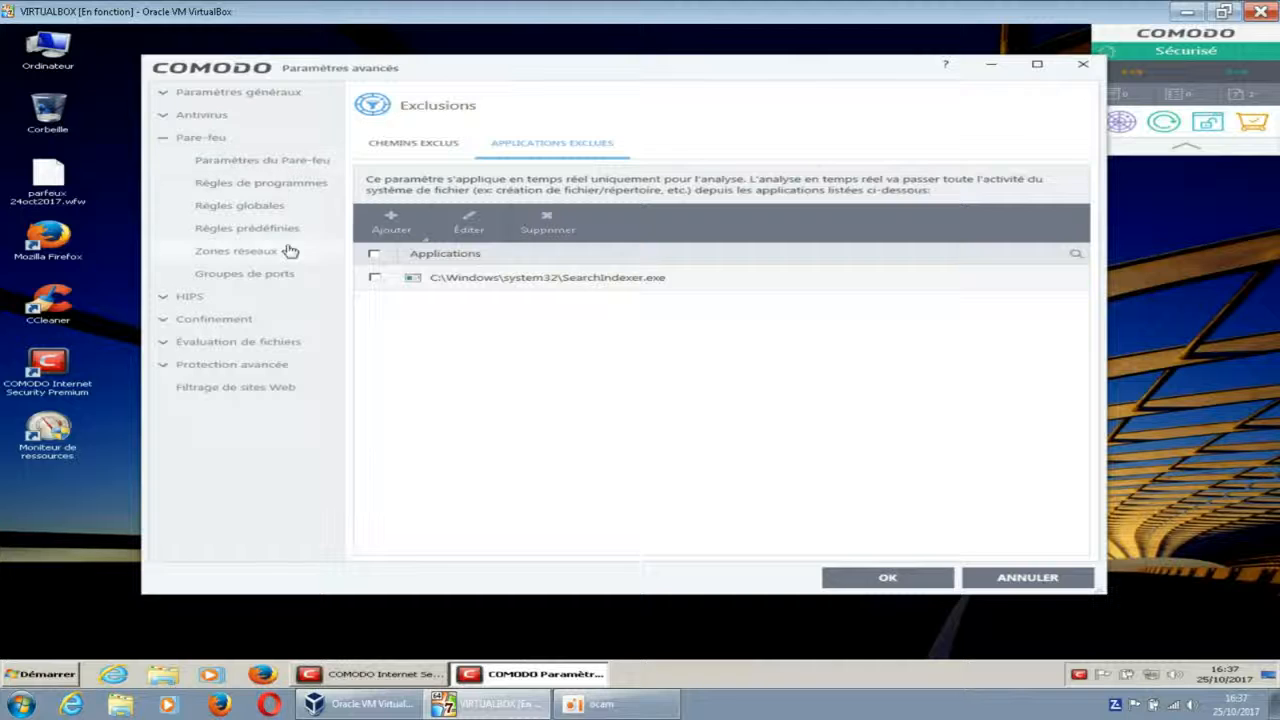
pyautogui.click(263, 167)
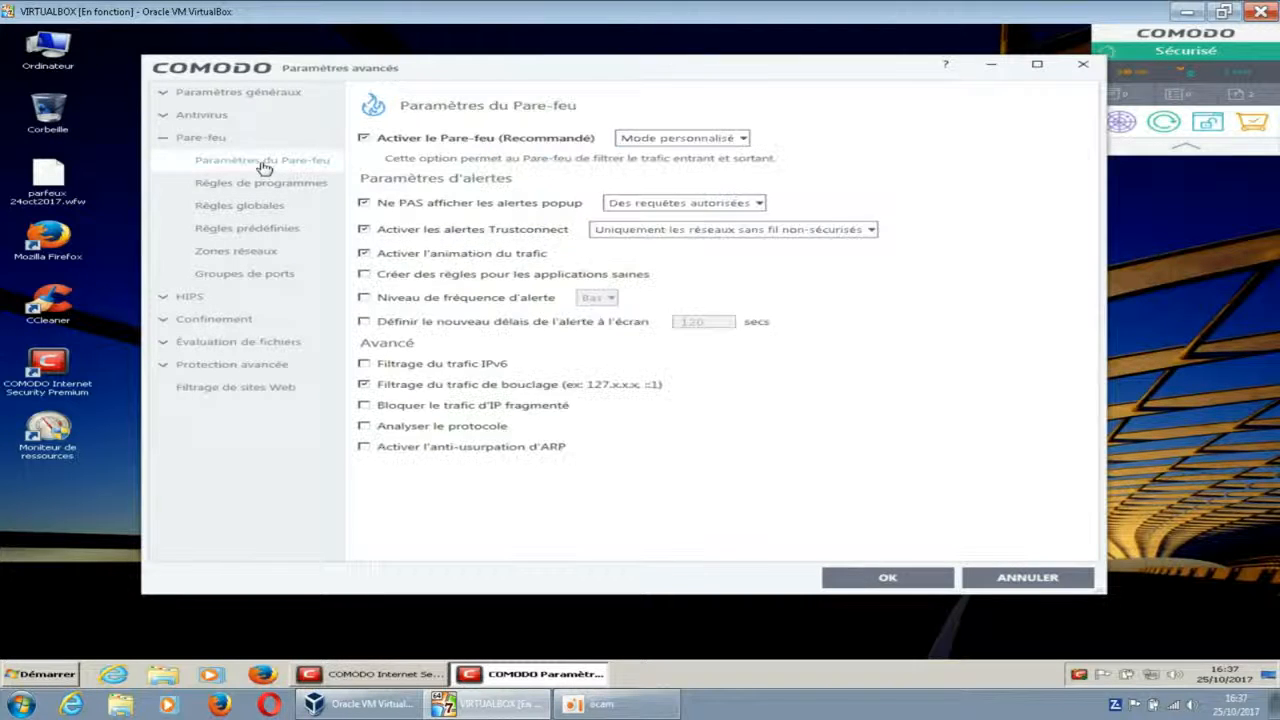
pyautogui.click(265, 188)
pyautogui.click(258, 206)
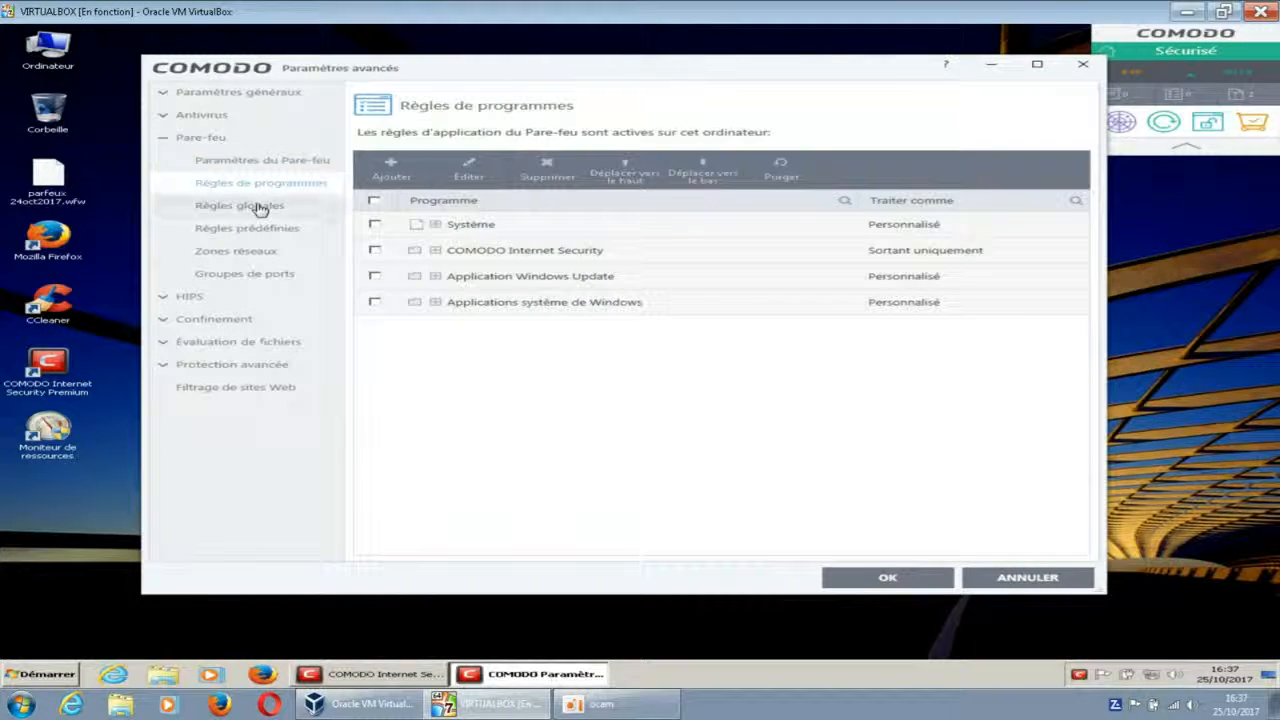
pyautogui.click(265, 229)
pyautogui.click(259, 252)
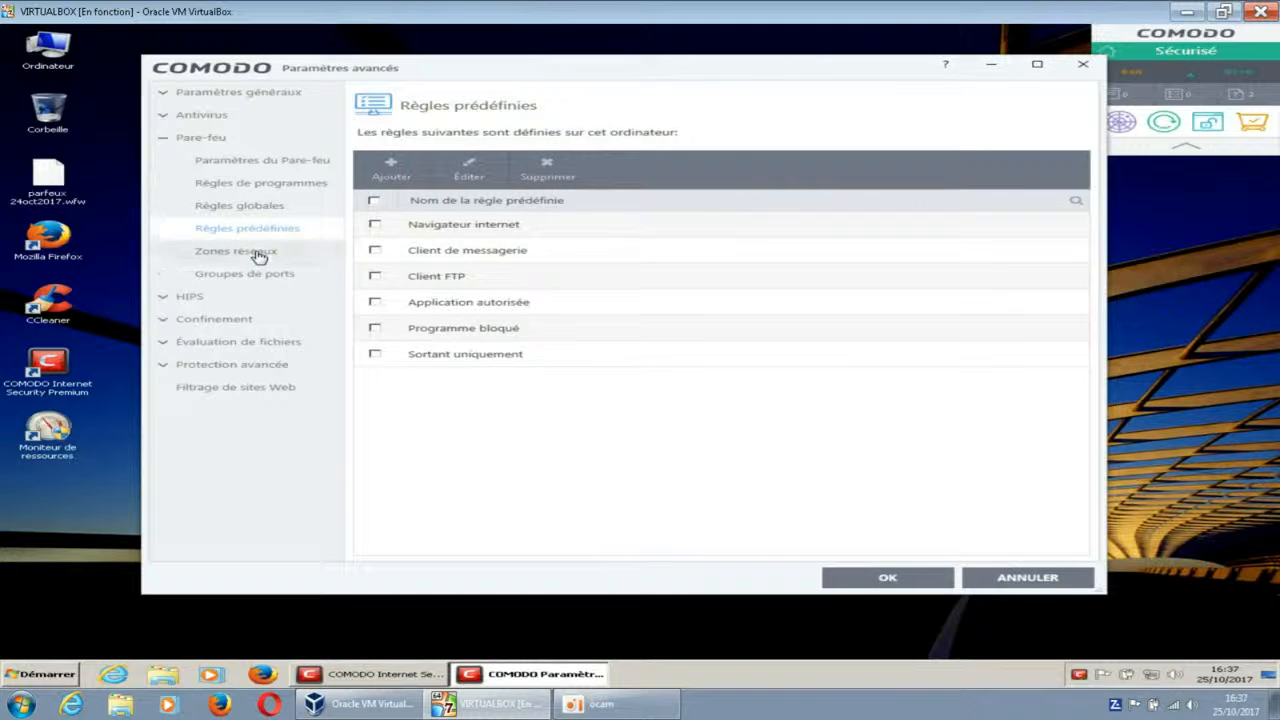
pyautogui.click(265, 276)
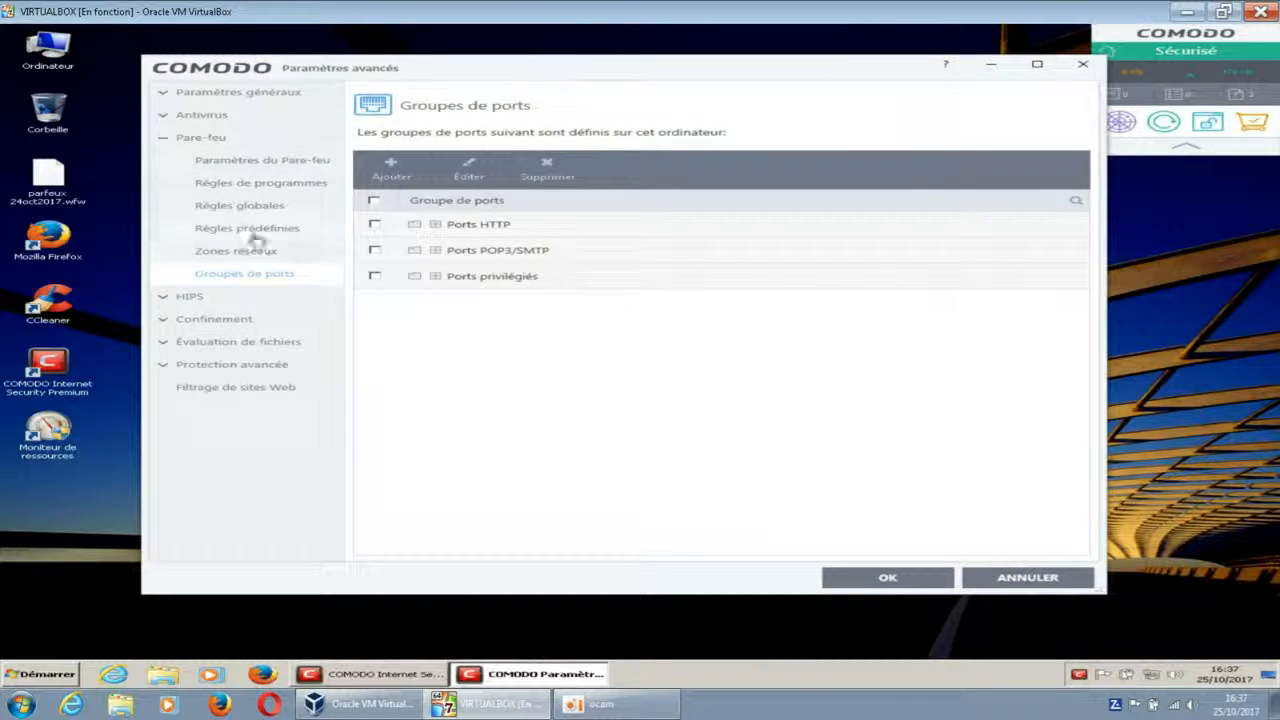
pyautogui.click(170, 141)
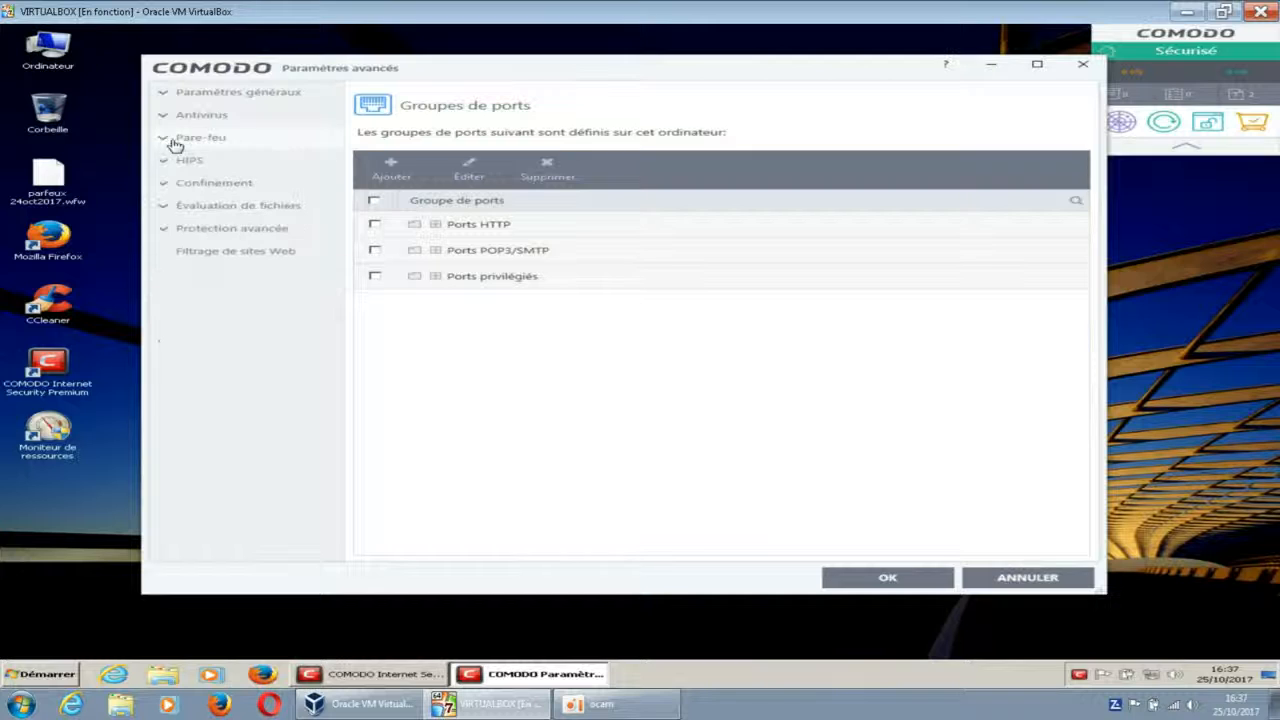
# Examine the HIPS settings, predefined rules and protected objects.
pyautogui.click(163, 161)
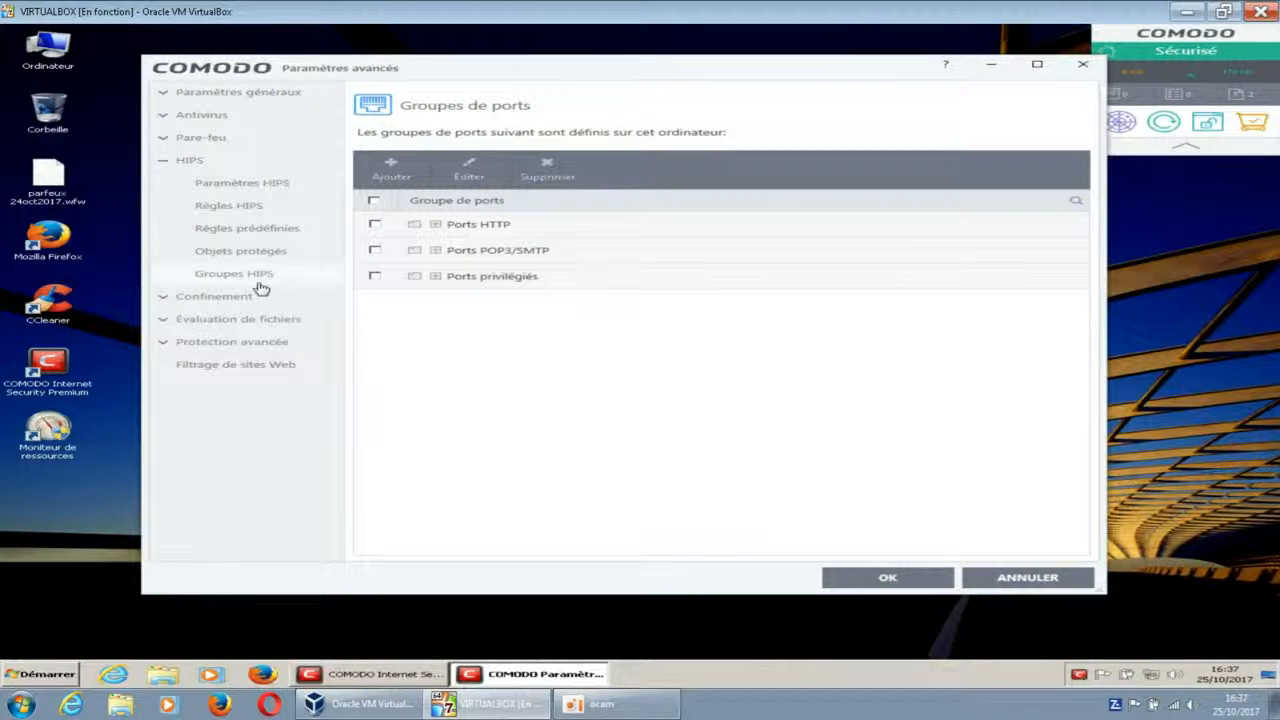
pyautogui.click(266, 188)
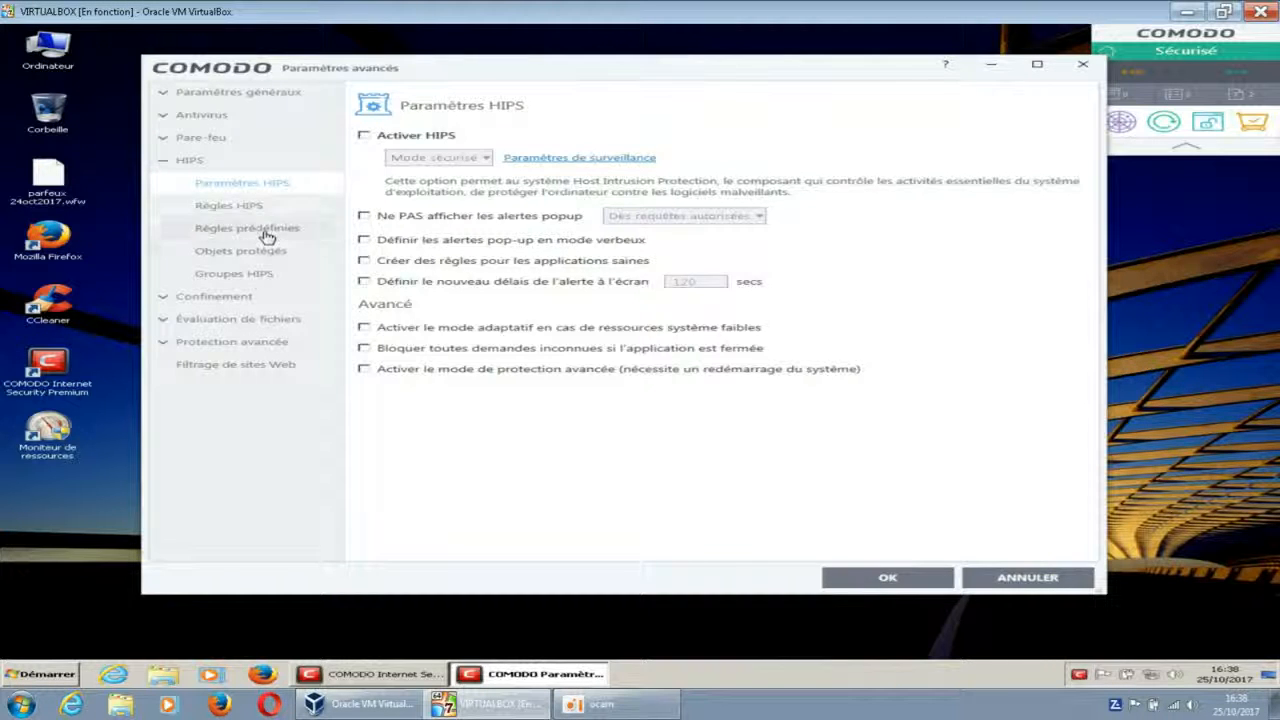
pyautogui.click(267, 234)
pyautogui.click(262, 251)
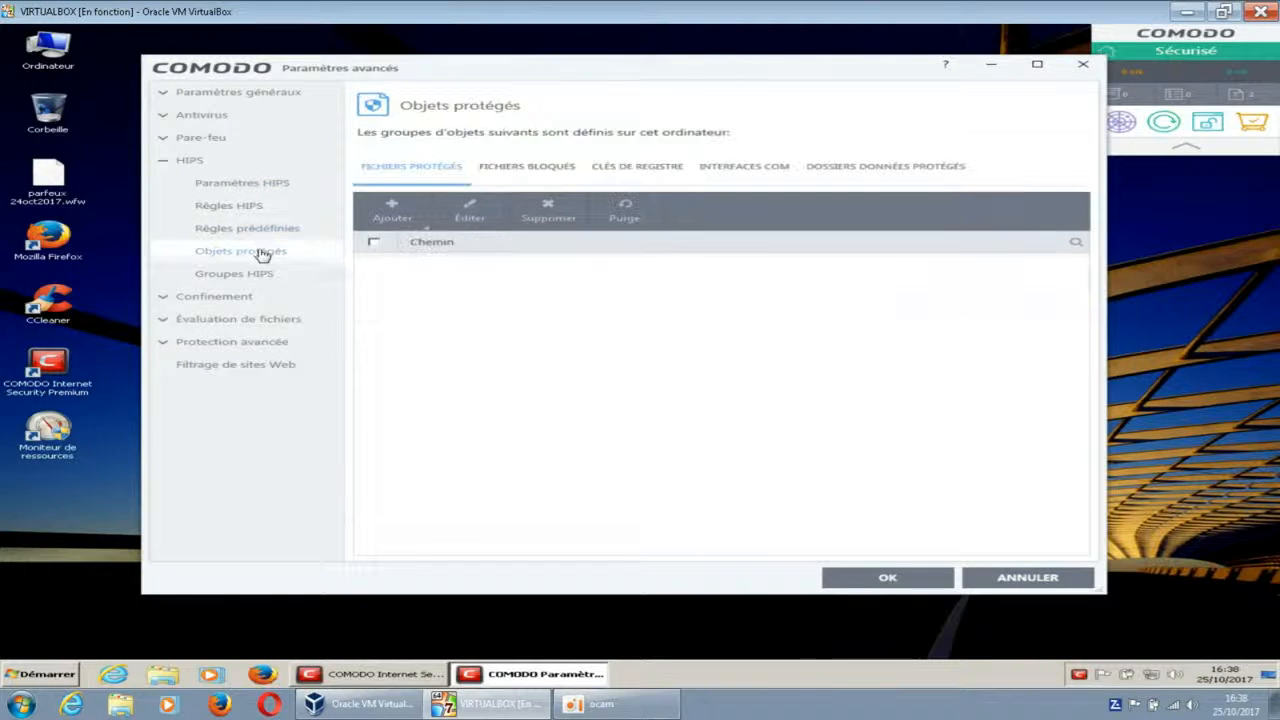
pyautogui.click(165, 163)
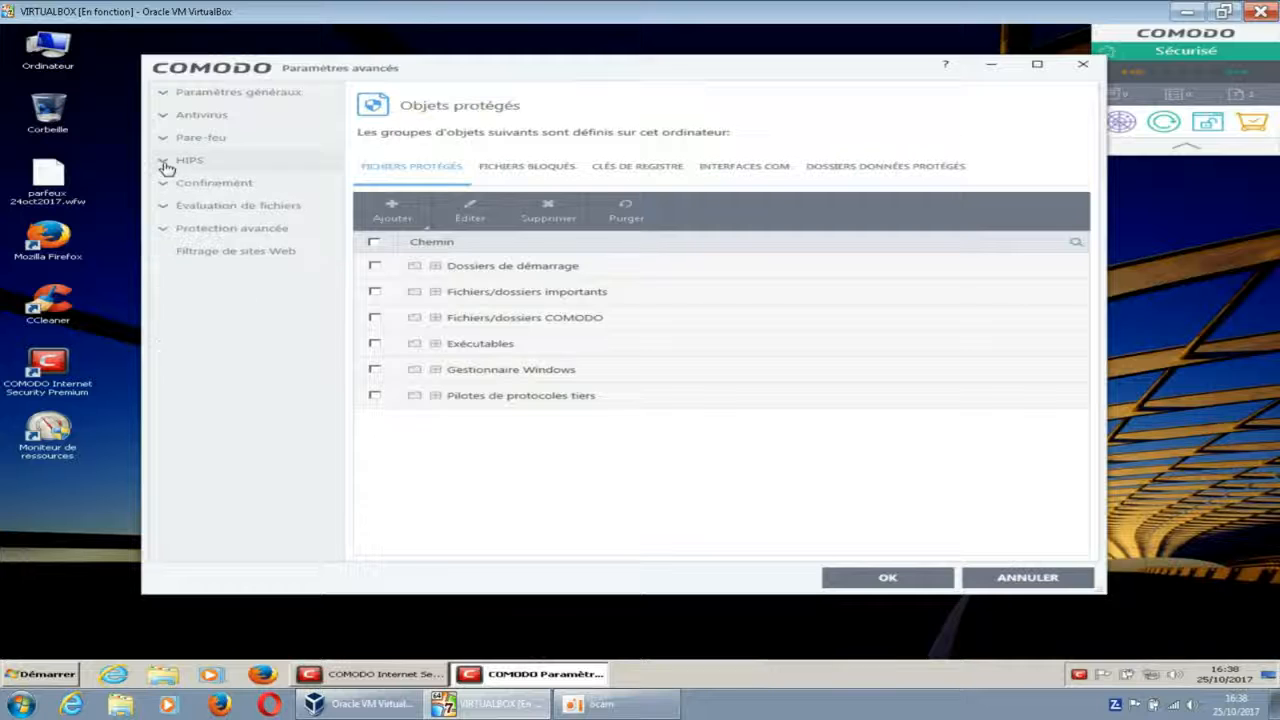
# Examine the containment (Confinement) settings and the automatic containment rules.
pyautogui.click(170, 186)
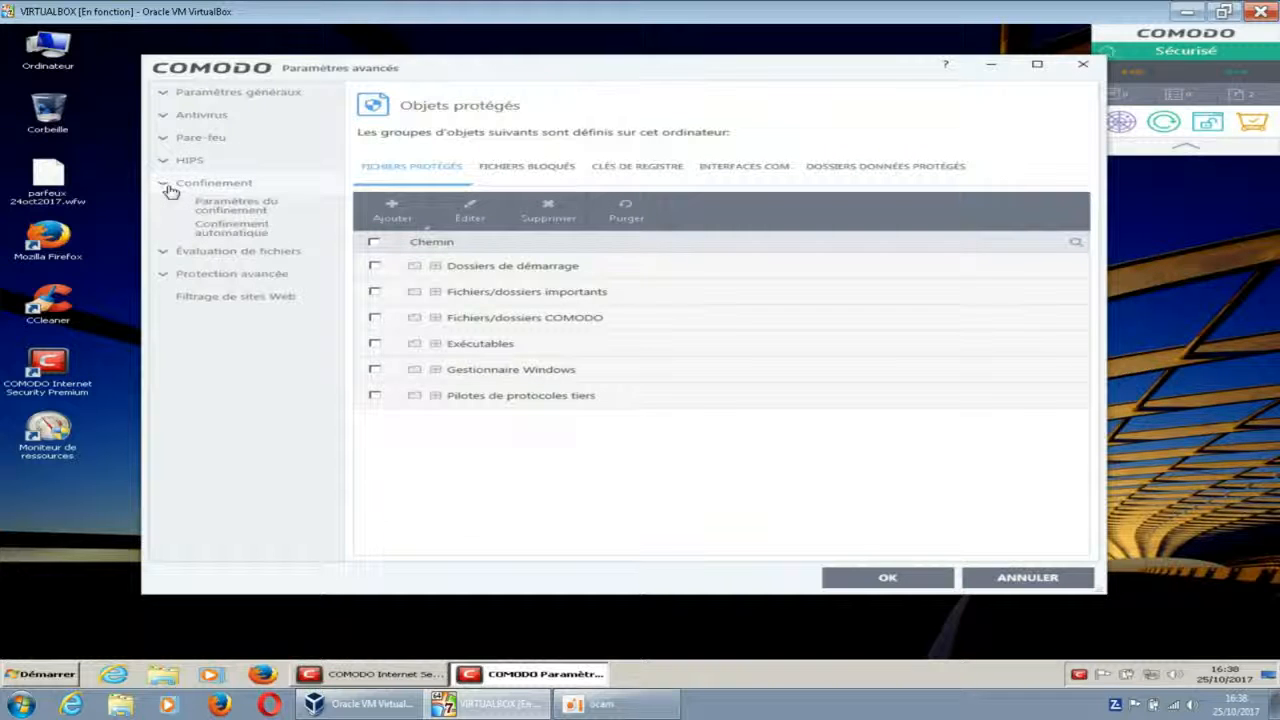
pyautogui.click(248, 209)
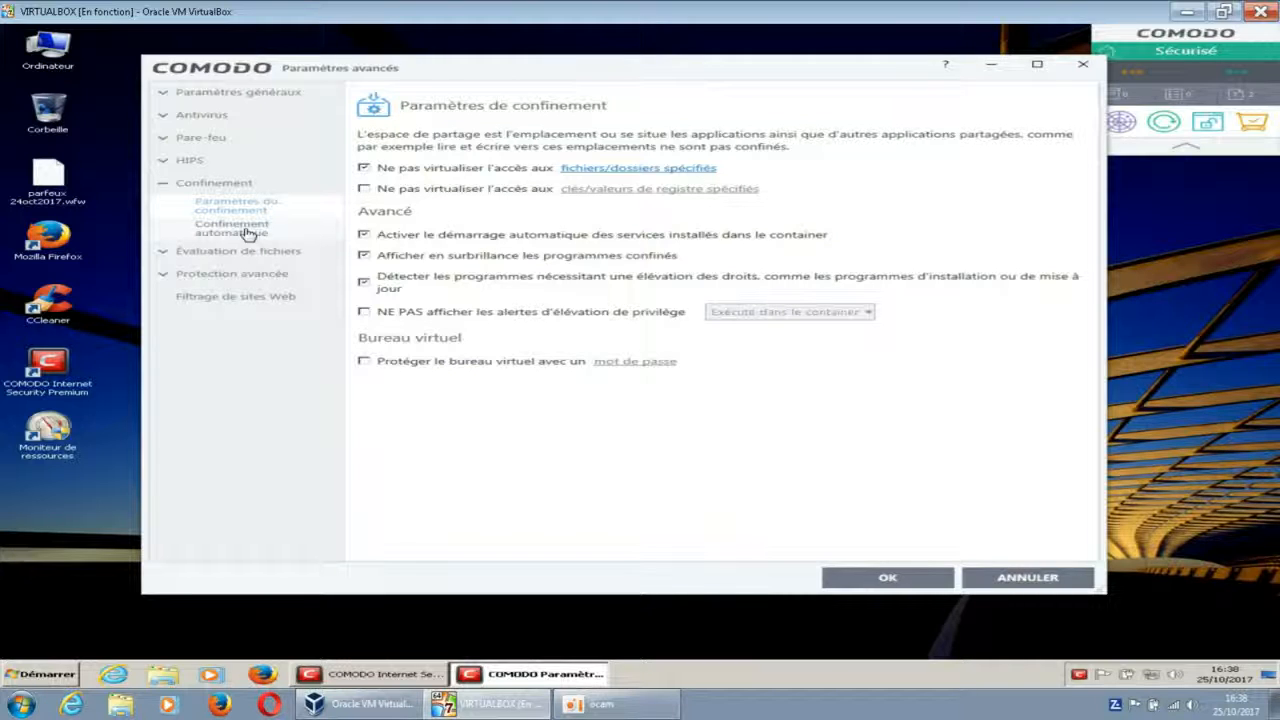
pyautogui.click(248, 230)
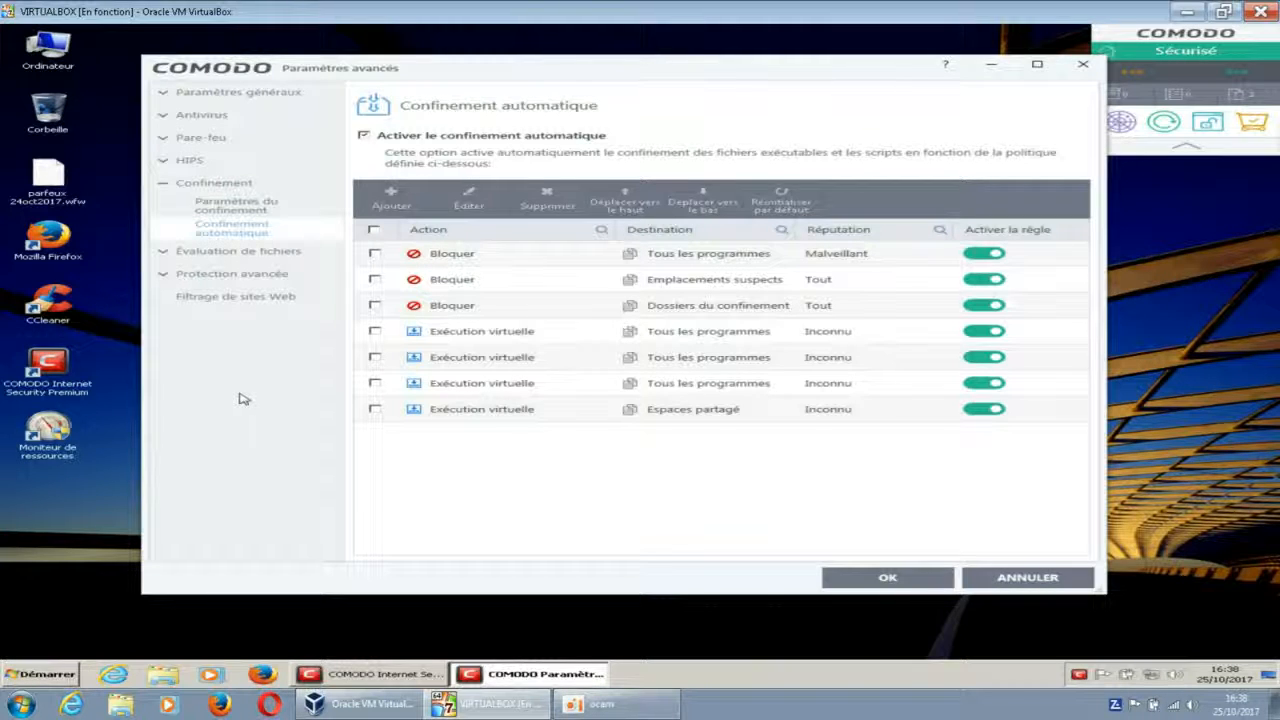
# Examine the file evaluation (Évaluation de fichiers) settings, the file groups and the list of known executables.
pyautogui.click(164, 257)
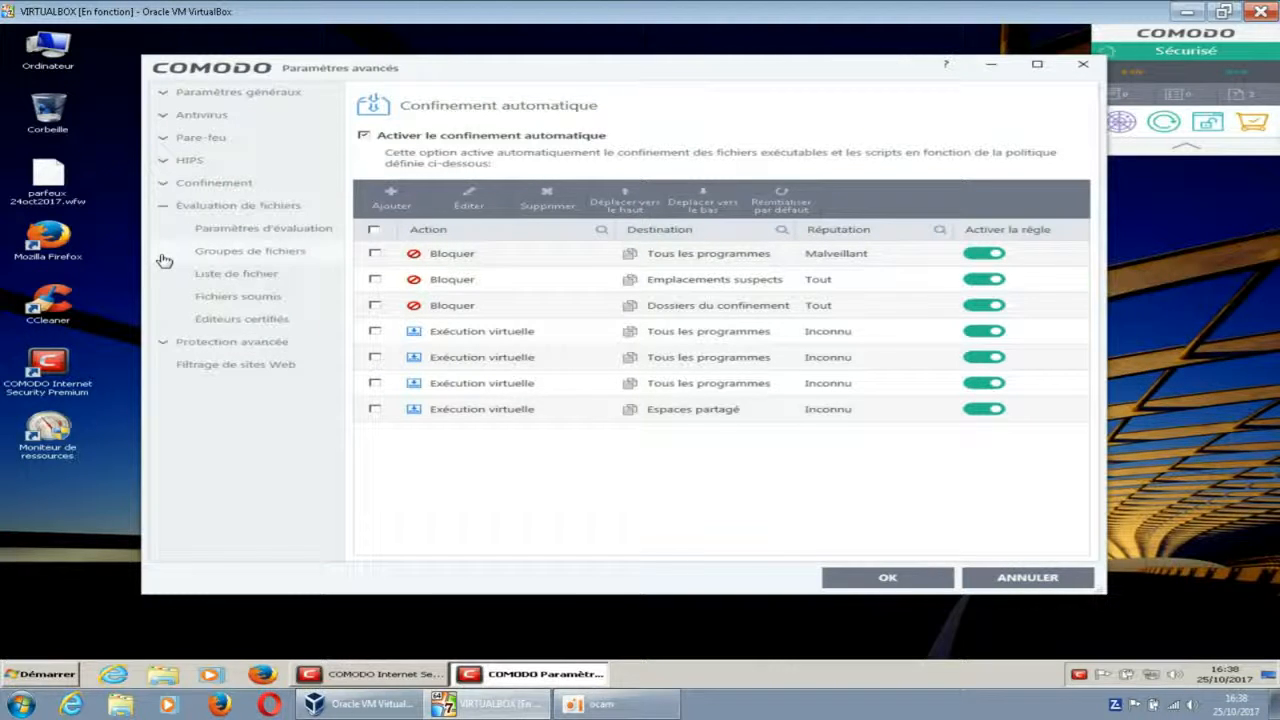
pyautogui.click(250, 232)
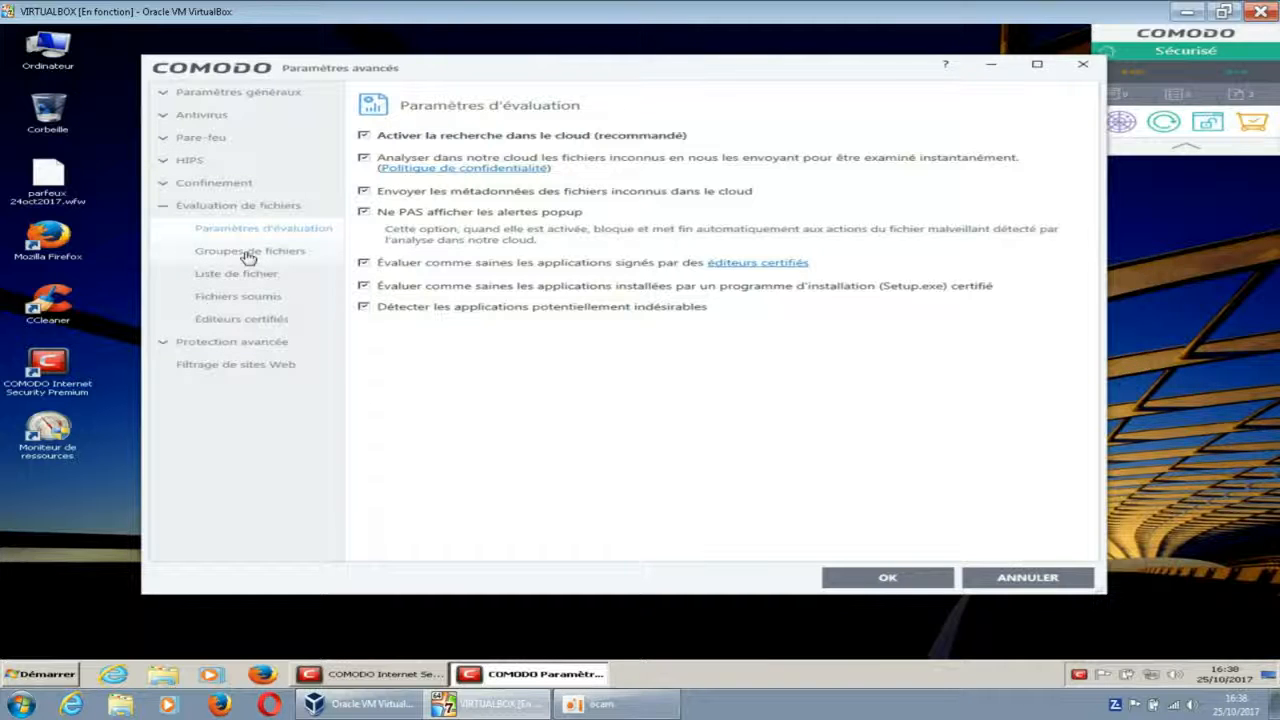
pyautogui.click(249, 256)
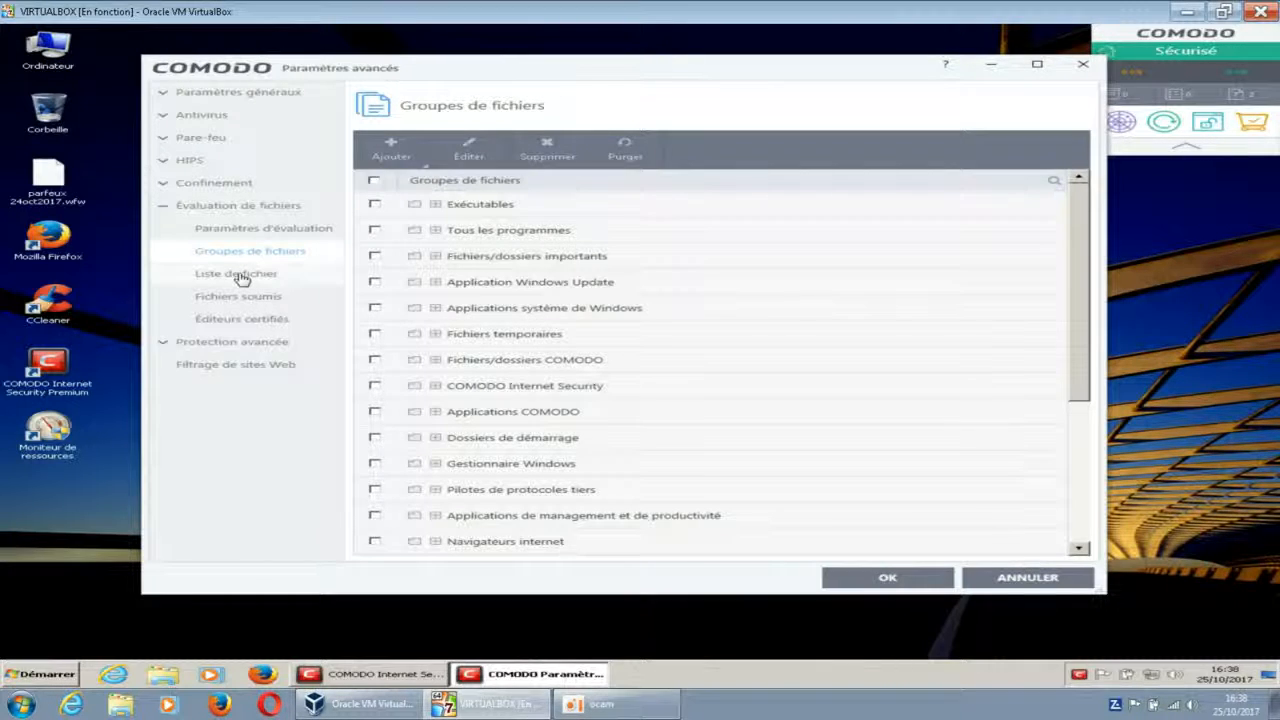
pyautogui.click(242, 276)
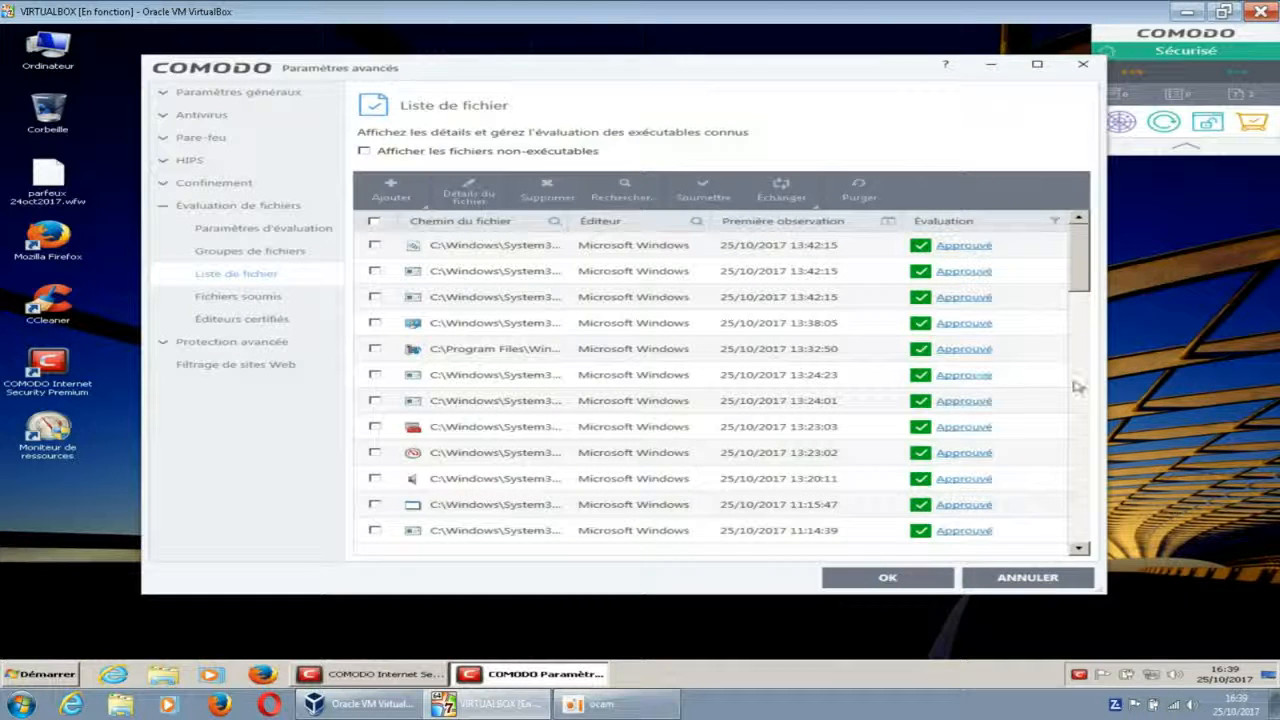
pyautogui.scroll(-2, 1078, 388)
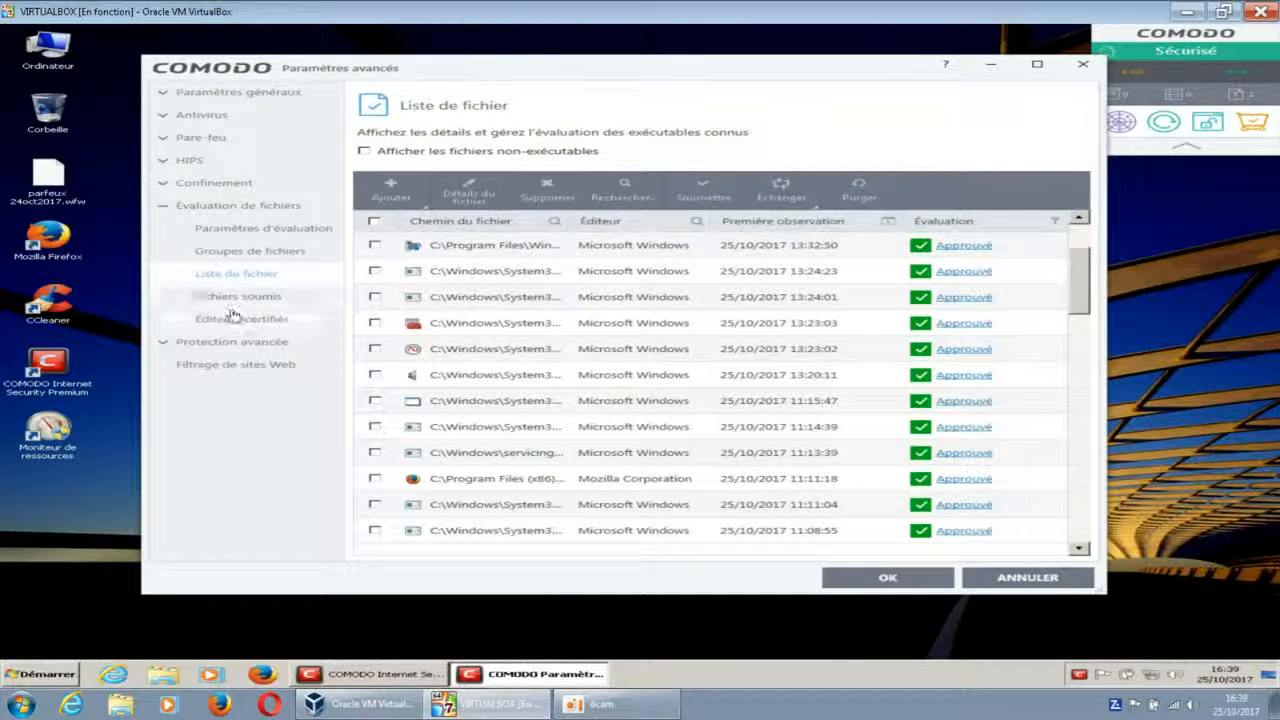
# Examine the VirusScope, miscellaneous protection (Divers) and website filtering settings, and close the advanced settings with OK.
pyautogui.click(174, 343)
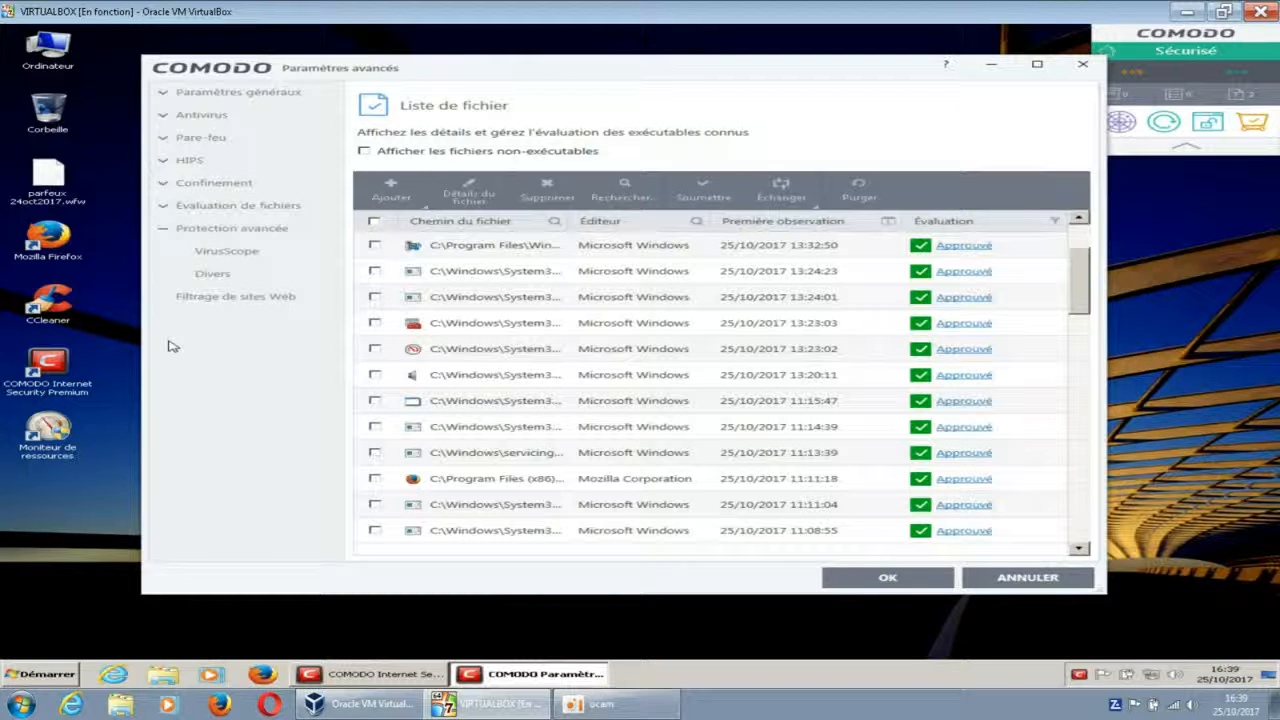
pyautogui.click(224, 253)
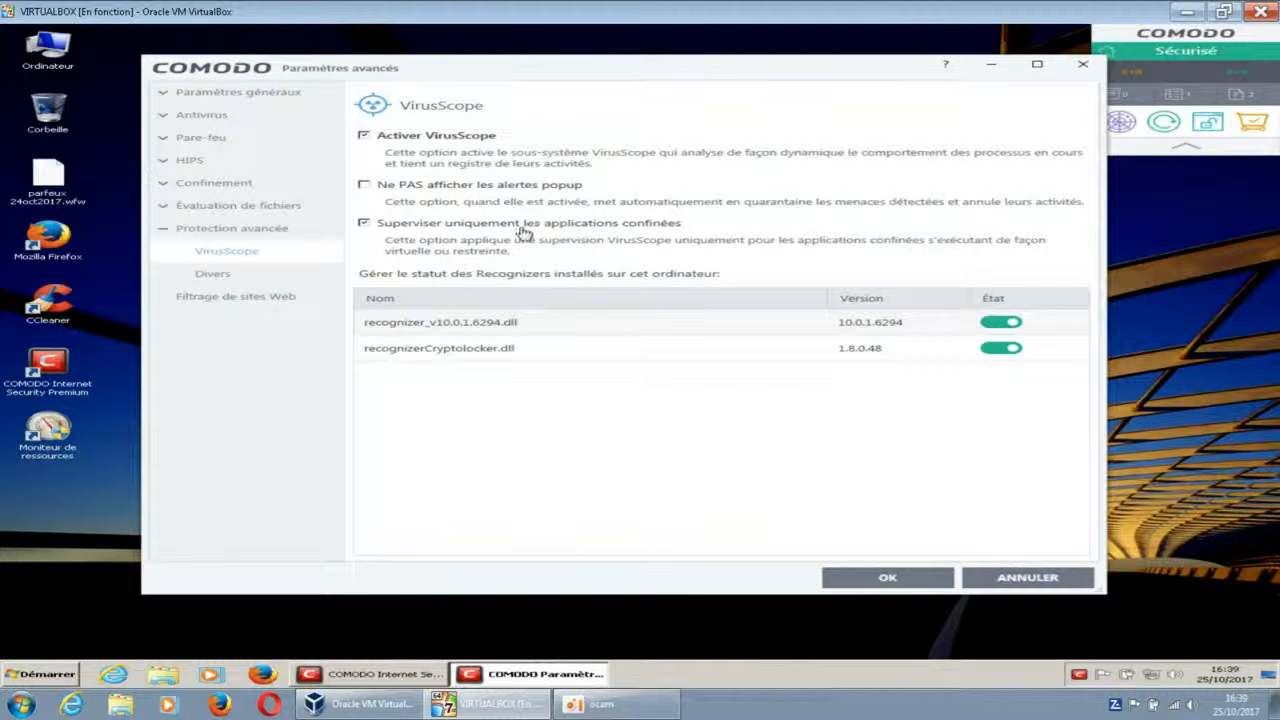
pyautogui.click(230, 277)
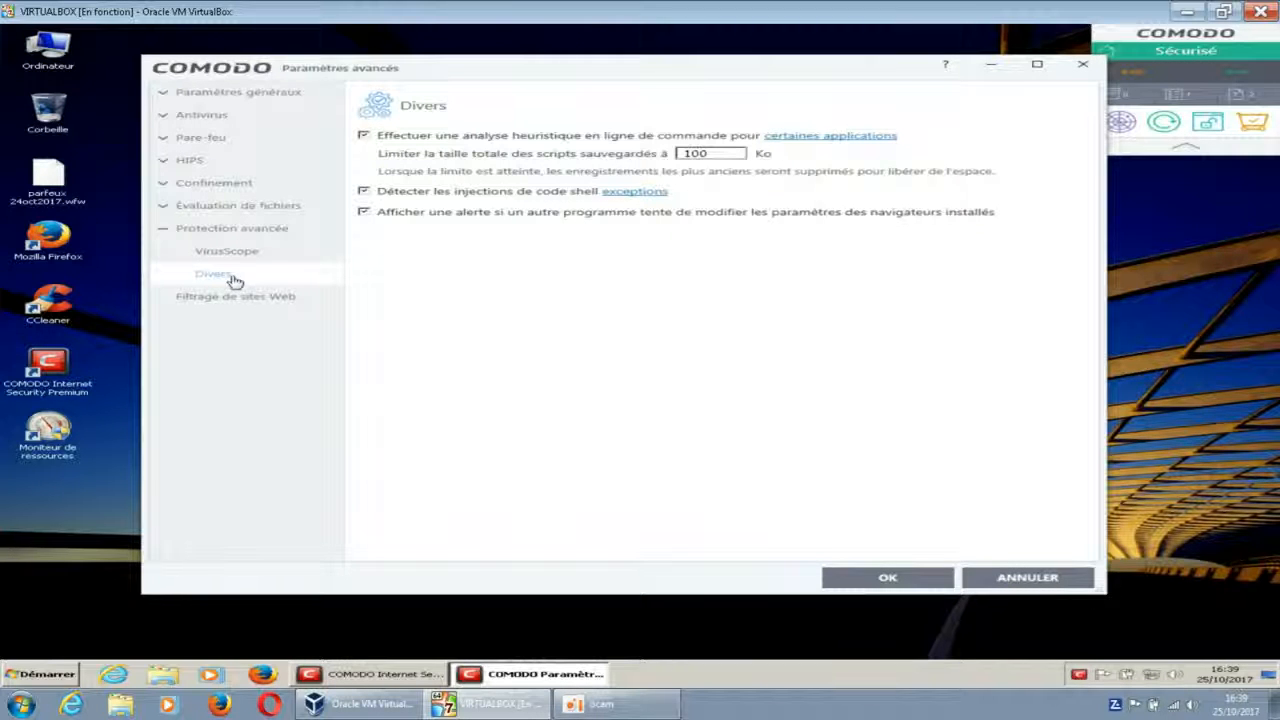
pyautogui.click(229, 300)
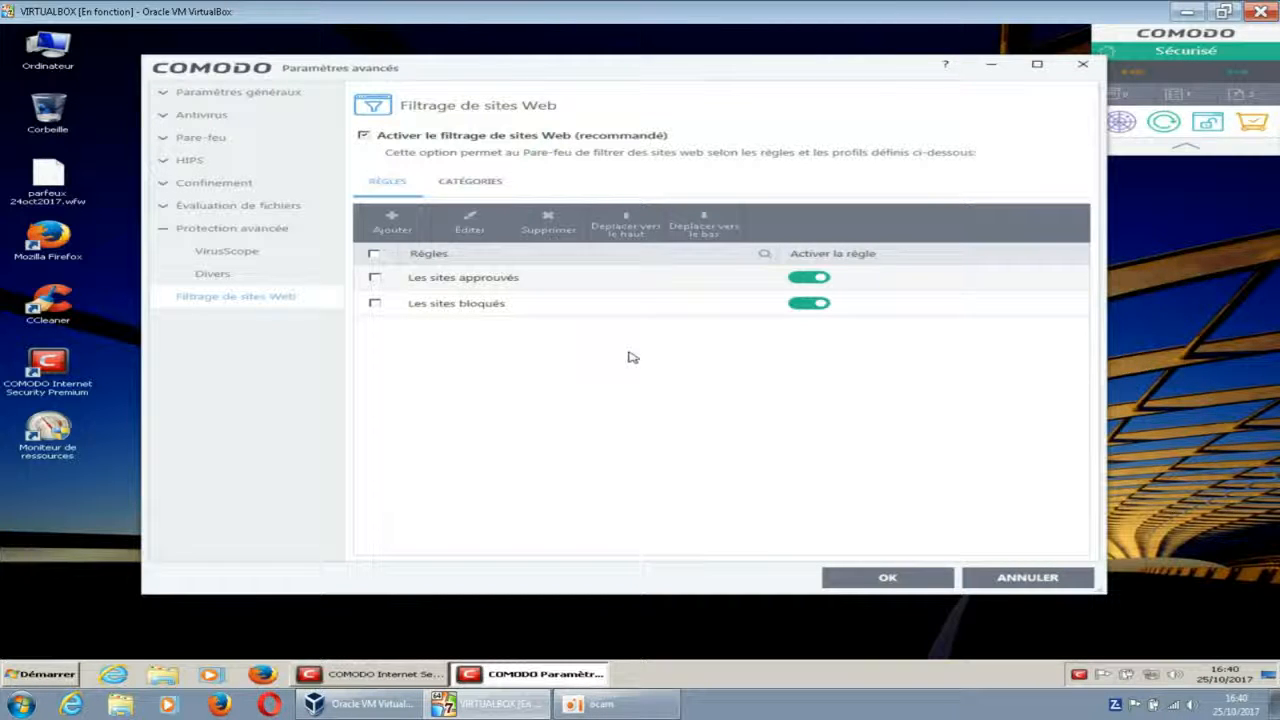
pyautogui.click(885, 585)
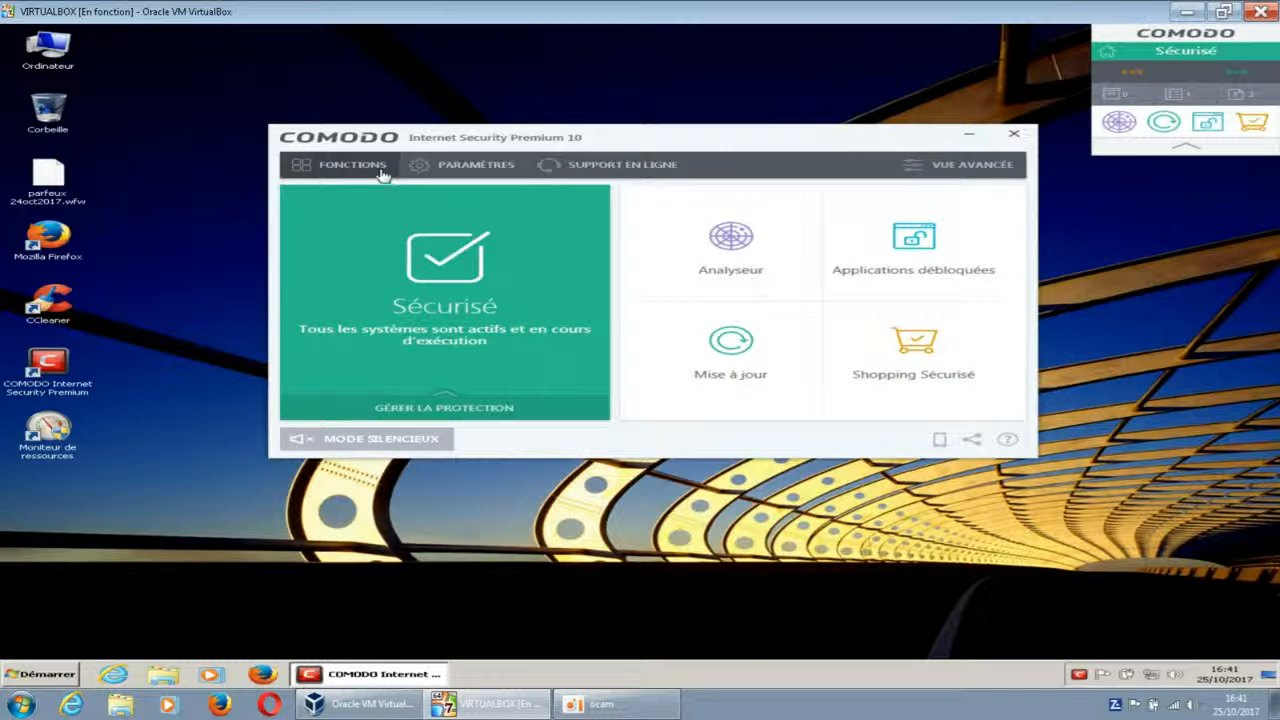
# Review the general functions and the desktop widget's options, and minimize the COMODO main window.
pyautogui.click(345, 165)
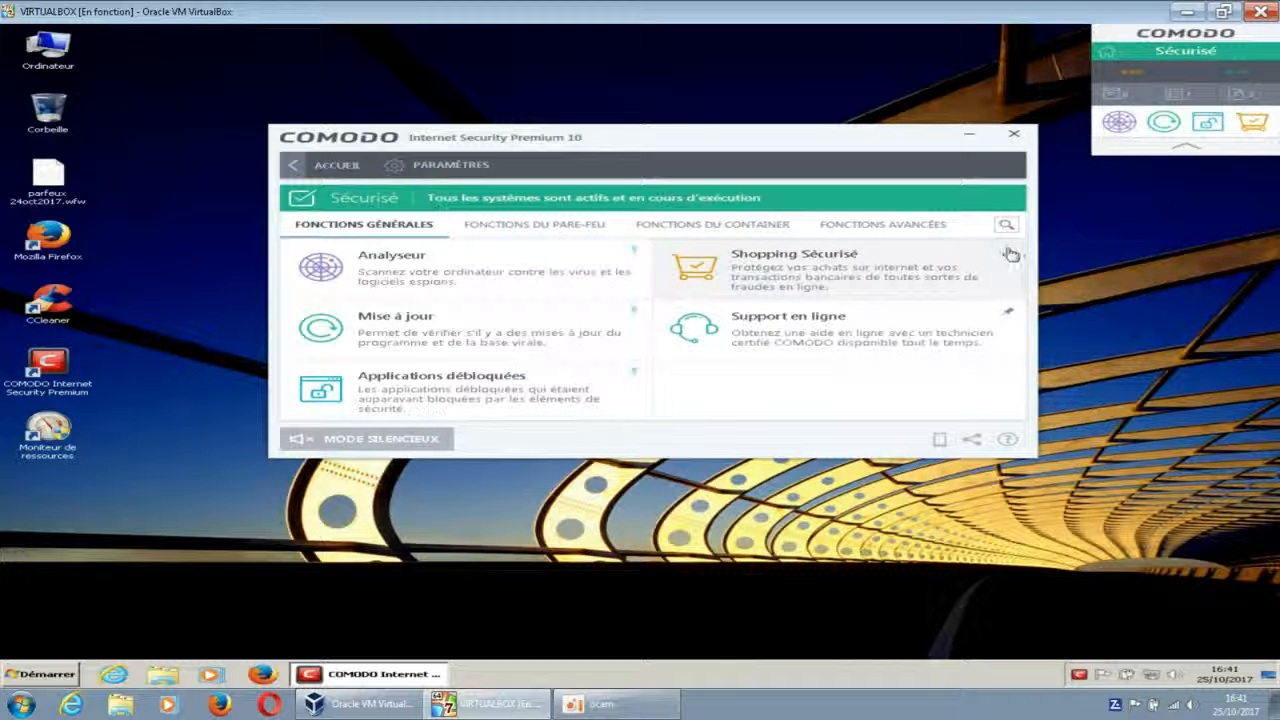
pyautogui.rightClick(1244, 128)
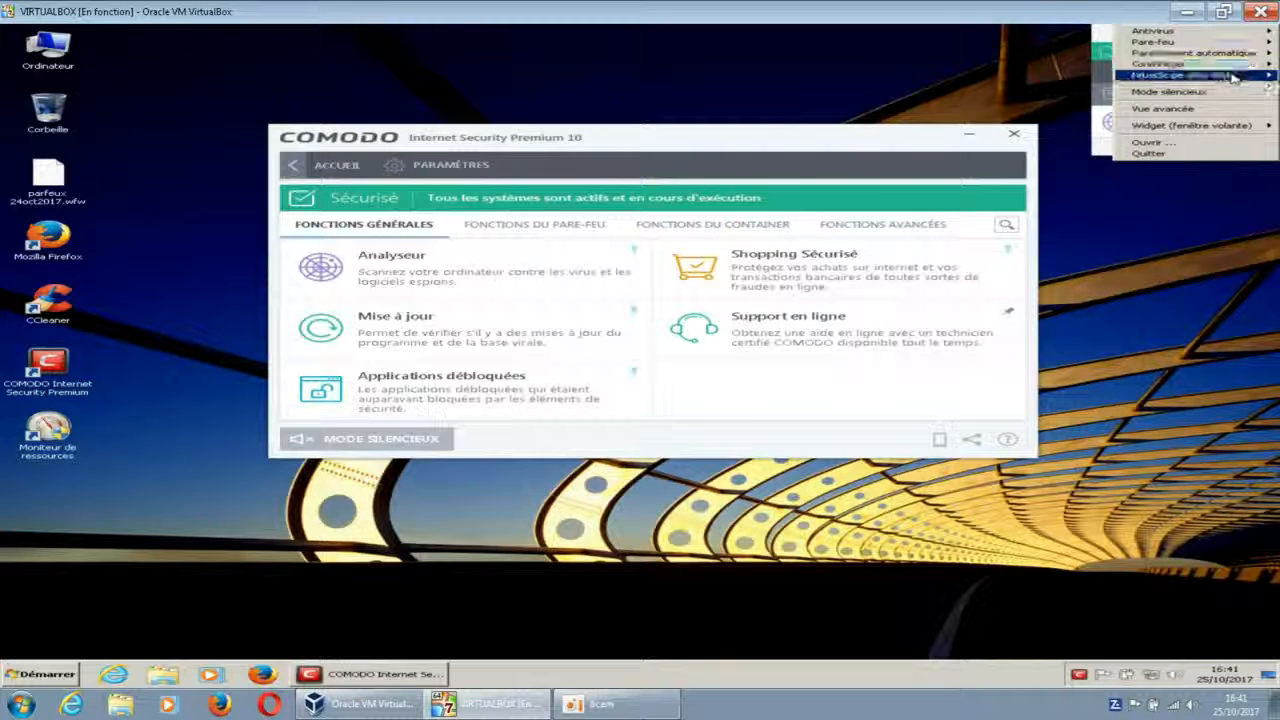
pyautogui.moveTo(1235, 80)
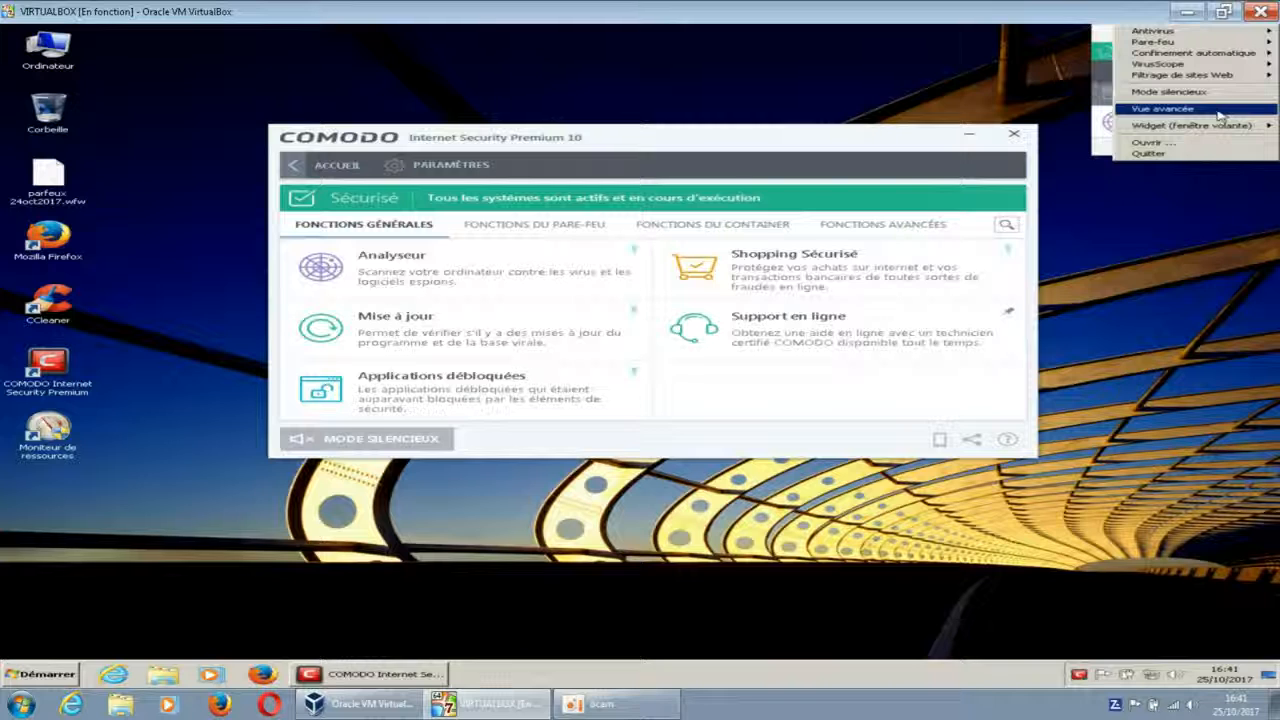
pyautogui.moveTo(1218, 135)
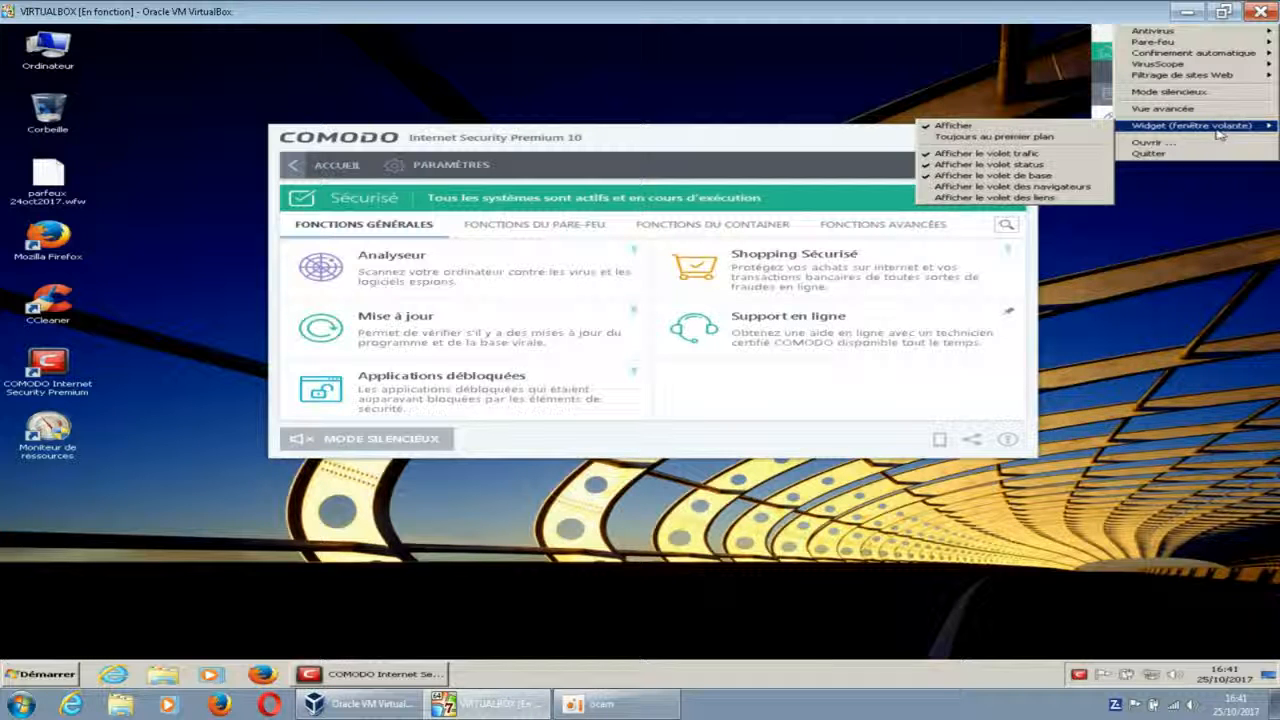
pyautogui.click(1201, 204)
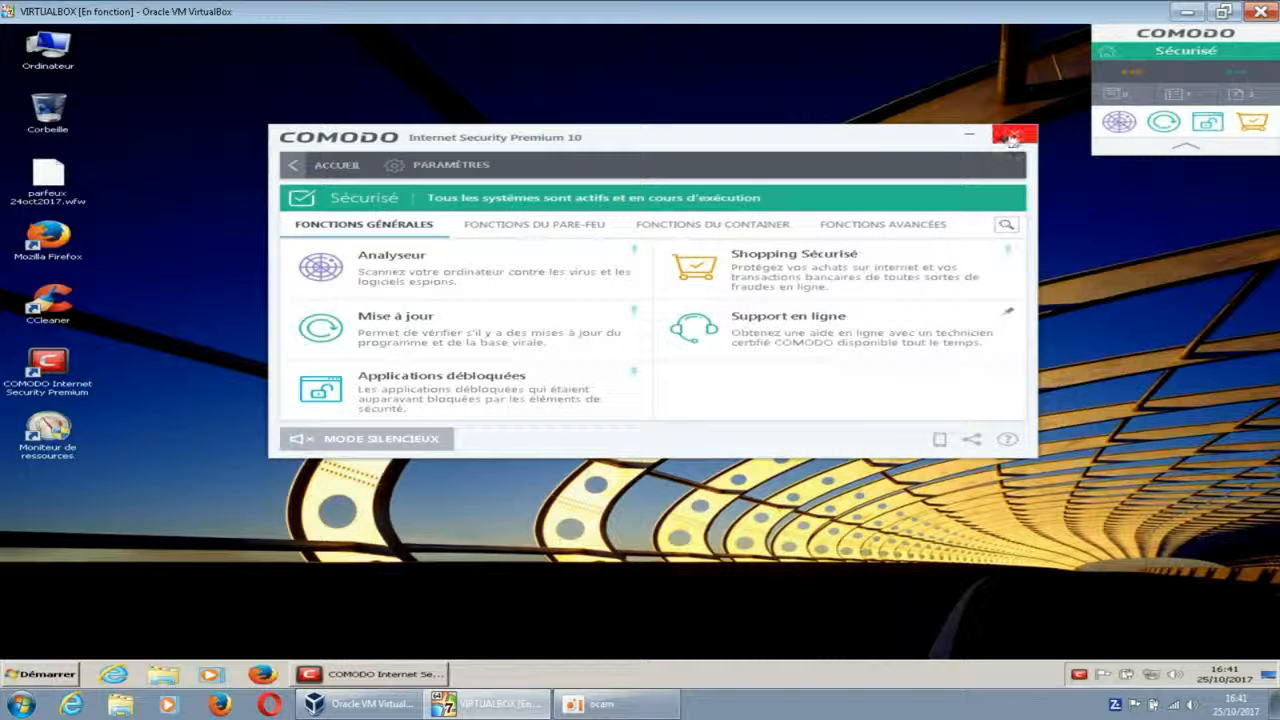
pyautogui.click(967, 134)
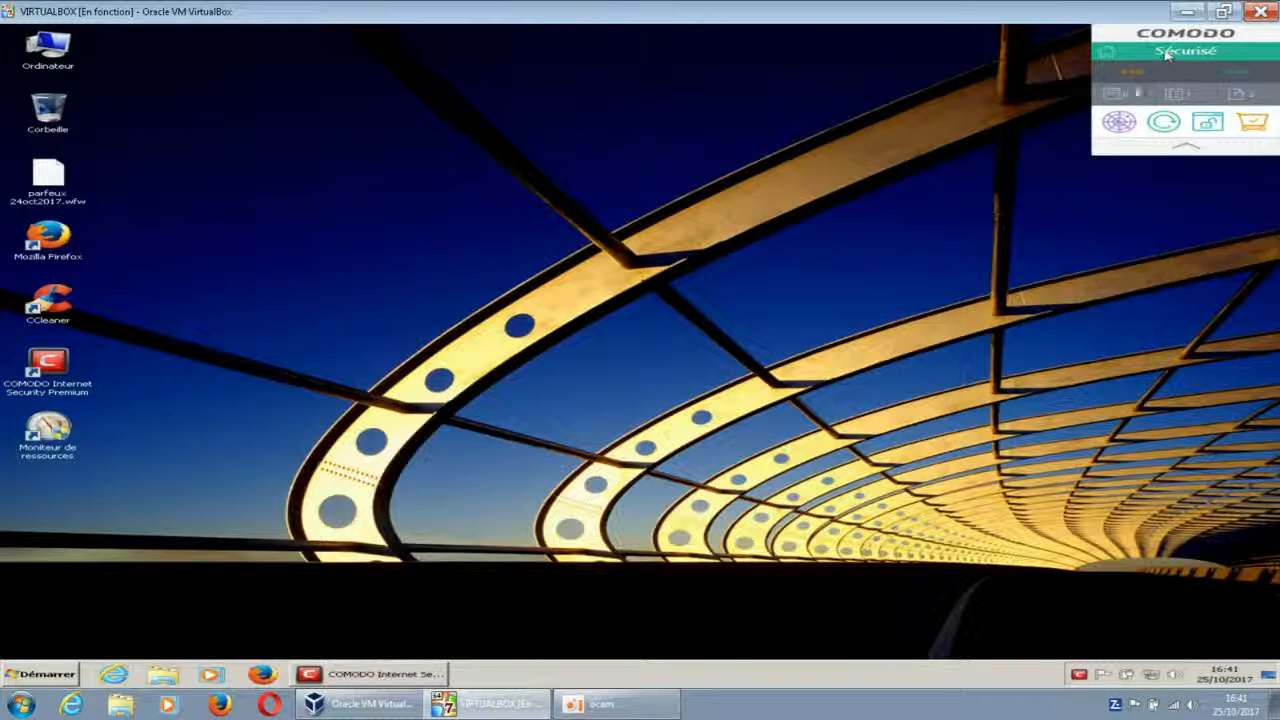
# Try out the desktop widget by moving it inward, collapsing and expanding it, and viewing its pane display options.
pyautogui.moveTo(1188, 49); pyautogui.dragTo(1006, 151)
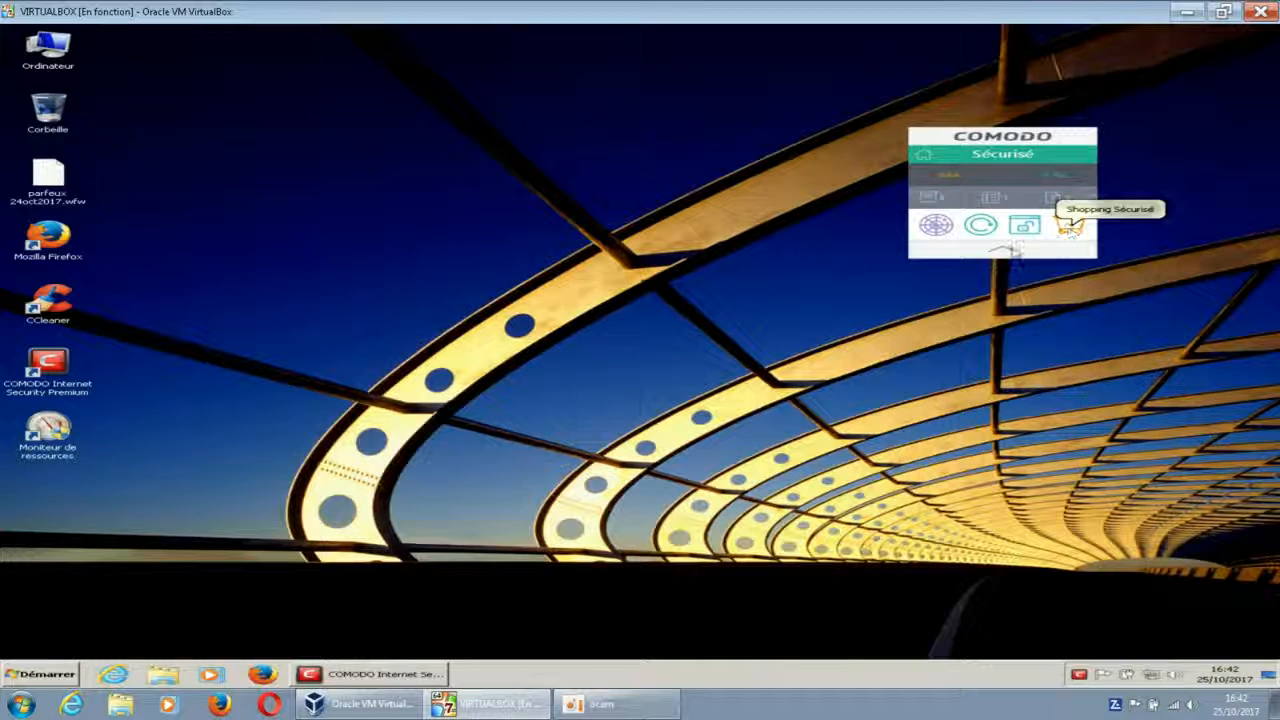
pyautogui.click(1000, 250)
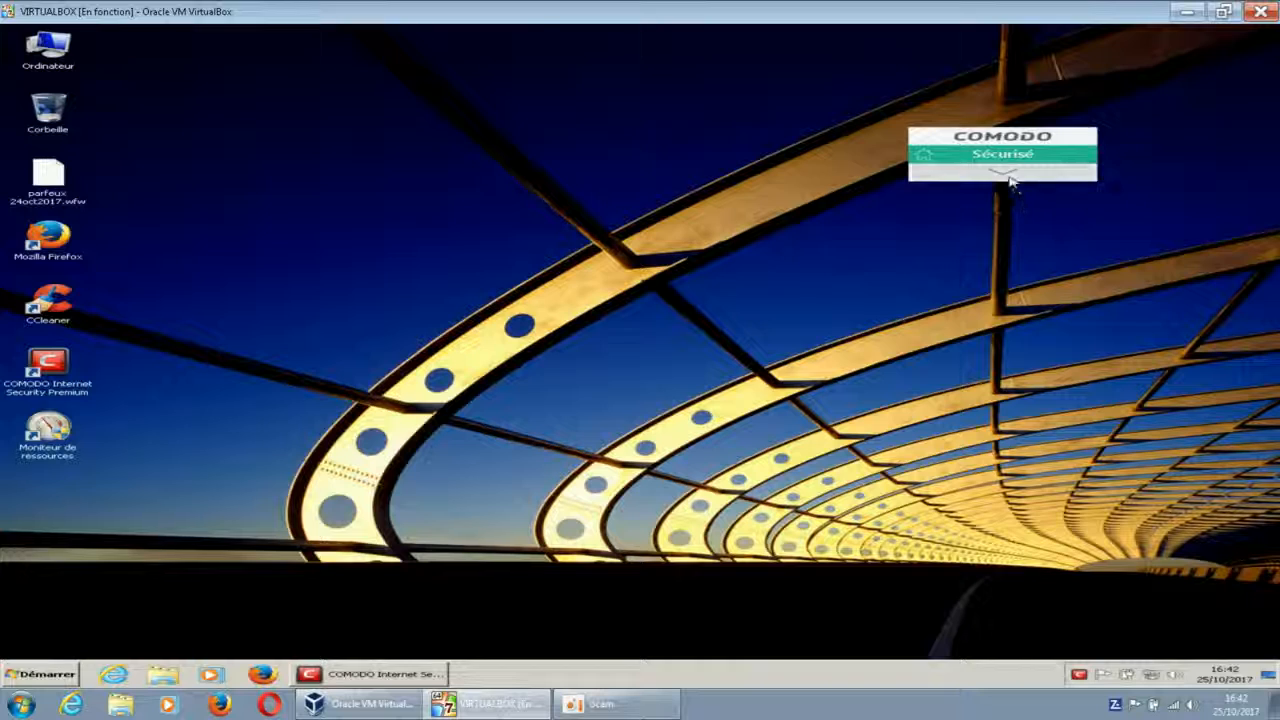
pyautogui.click(1004, 173)
pyautogui.rightClick(1068, 230)
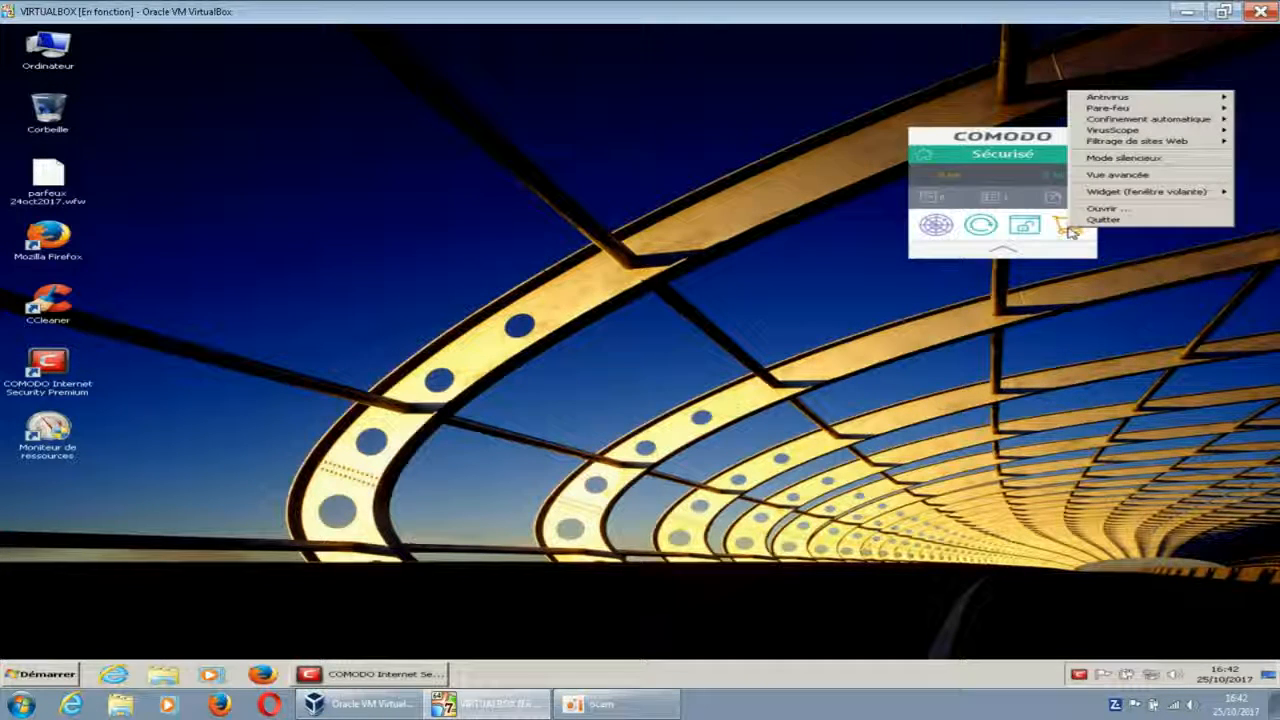
pyautogui.moveTo(1122, 193)
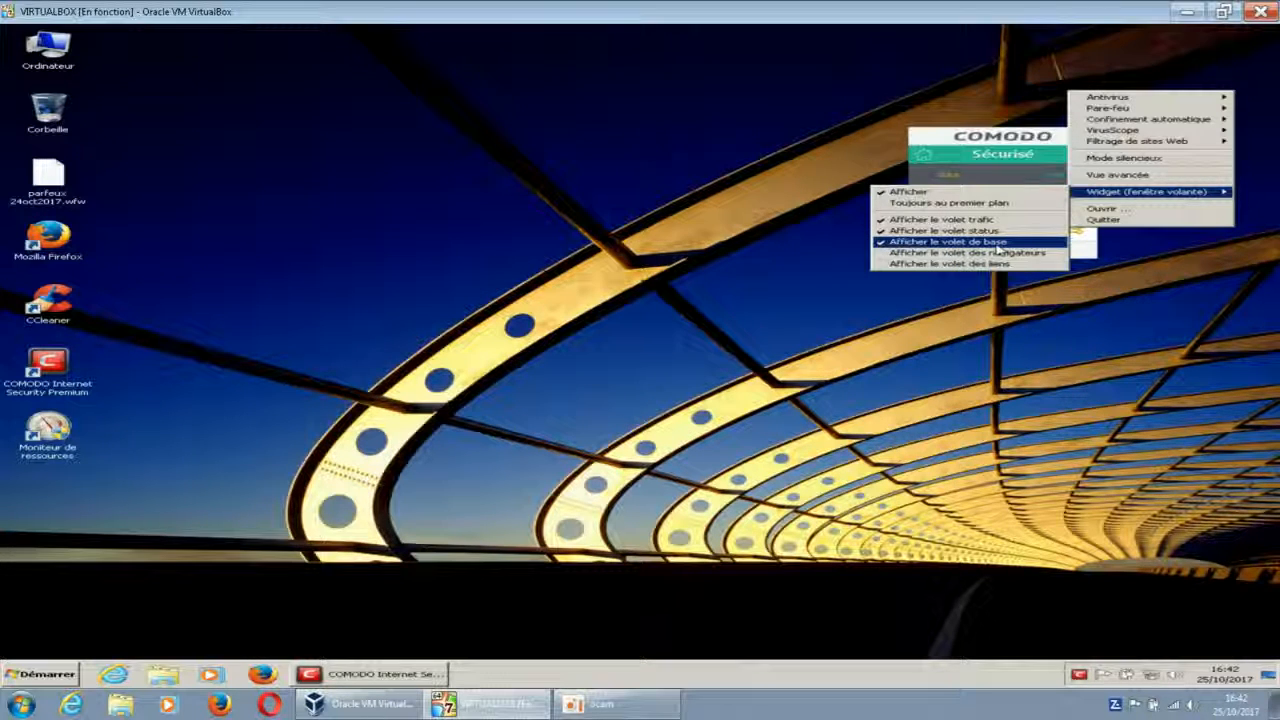
pyautogui.click(1000, 263)
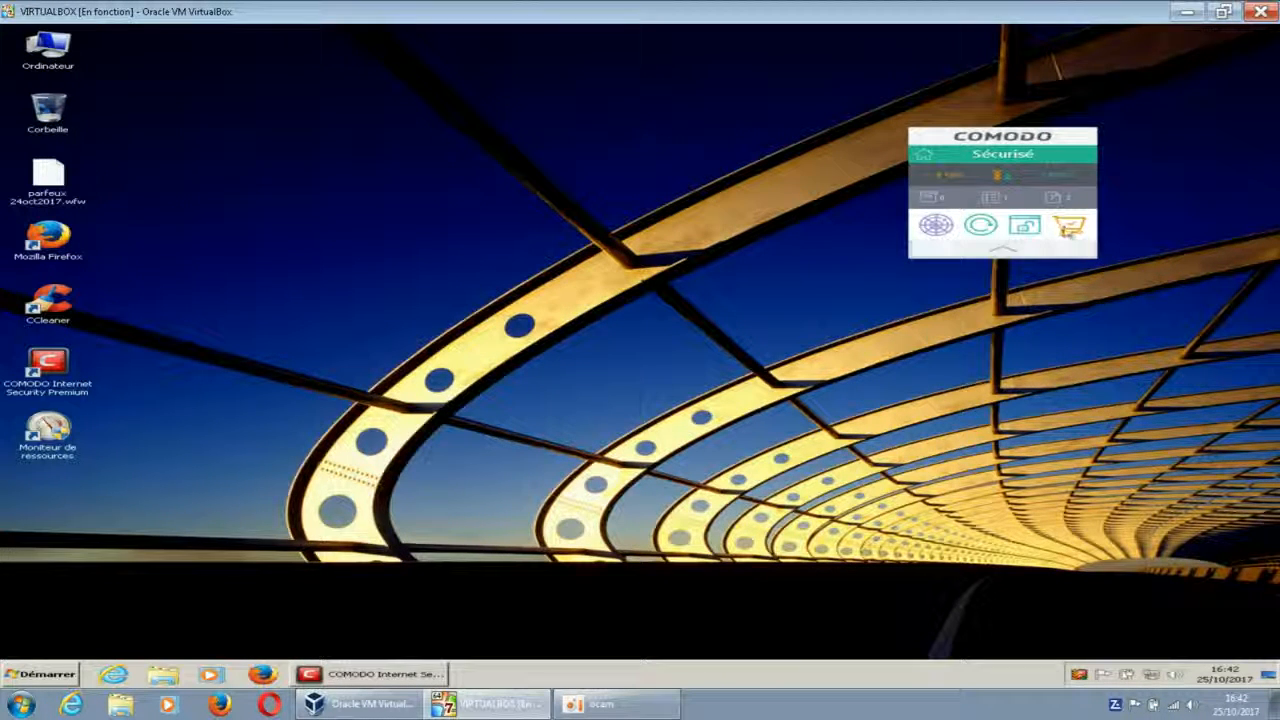
# Move the widget back to the desktop's upper-right corner and hide its basic pane (volet de base).
pyautogui.moveTo(1008, 150); pyautogui.dragTo(1198, 45)
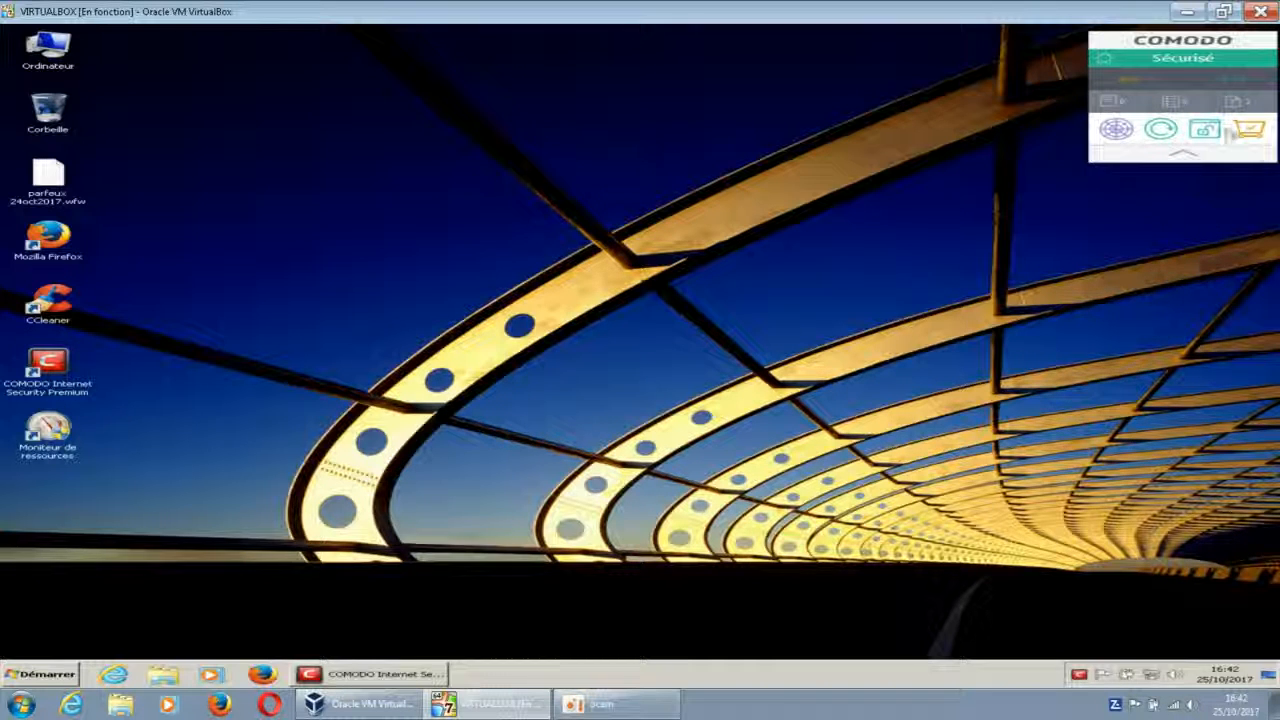
pyautogui.rightClick(1123, 137)
pyautogui.moveTo(1168, 128)
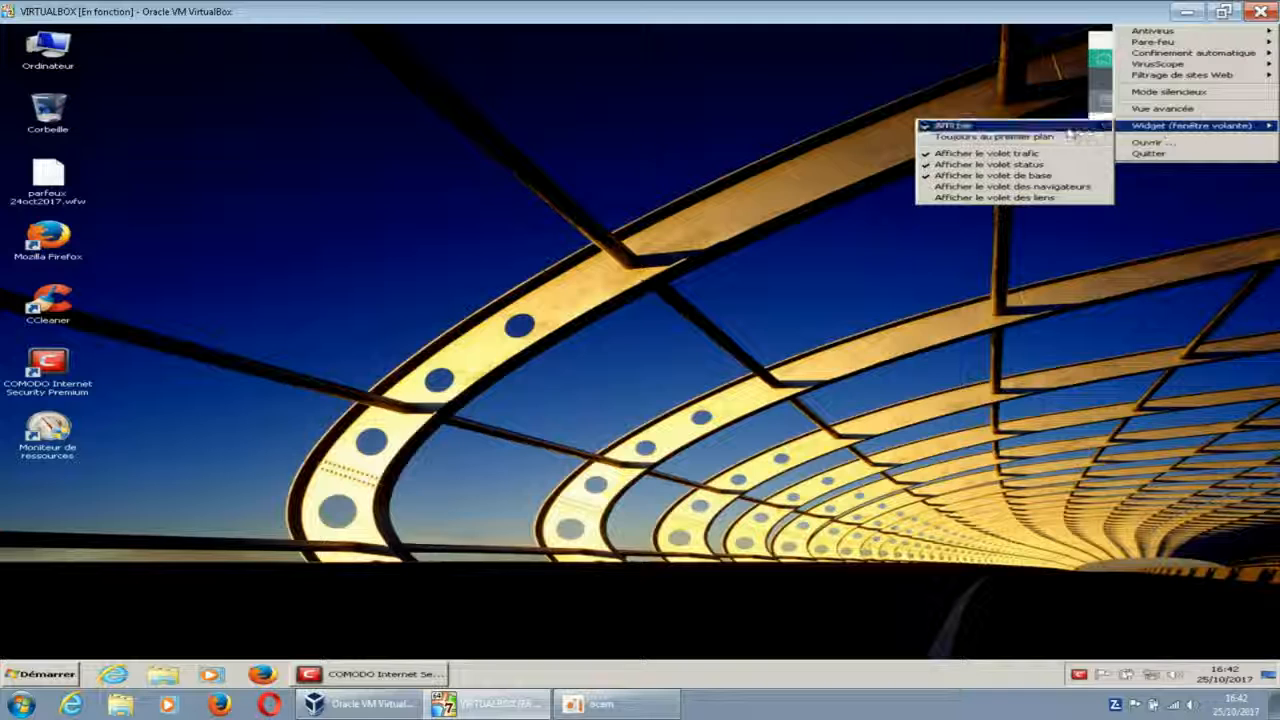
pyautogui.click(1043, 177)
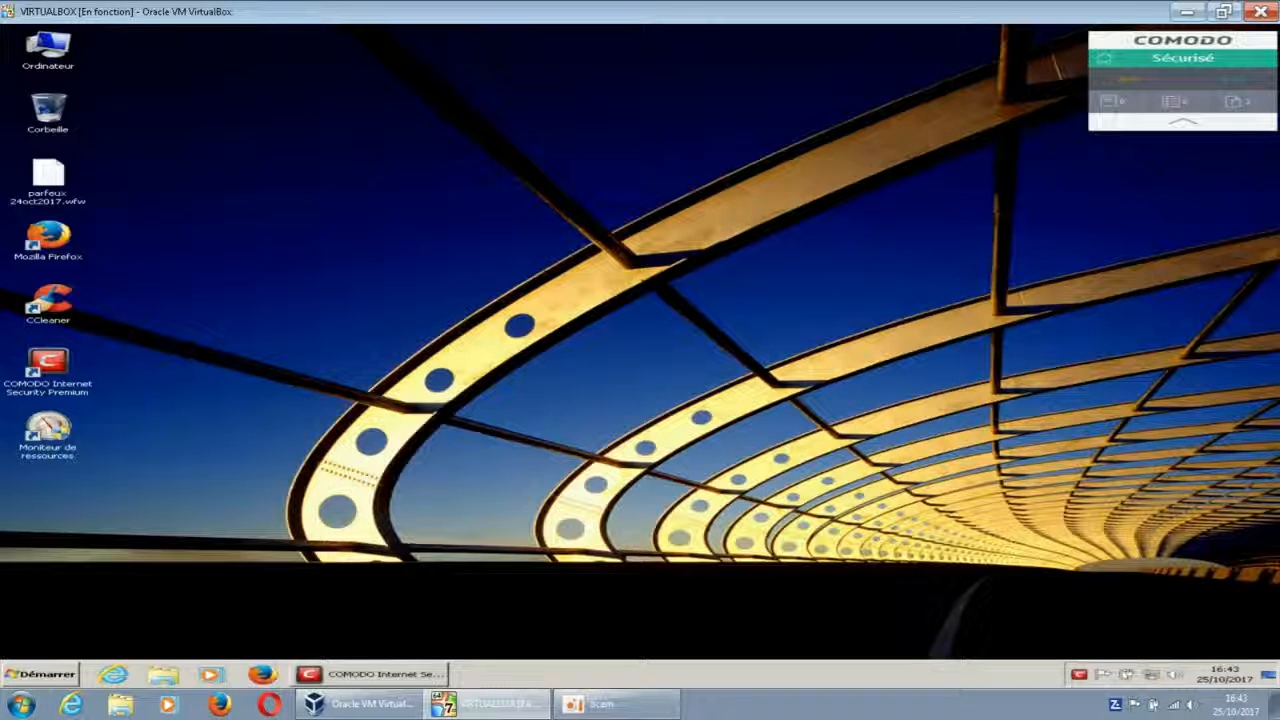
# Close the COMODO main window and review the installed programs in the Windows Control Panel's Programmes et fonctionnalités.
pyautogui.click(333, 677)
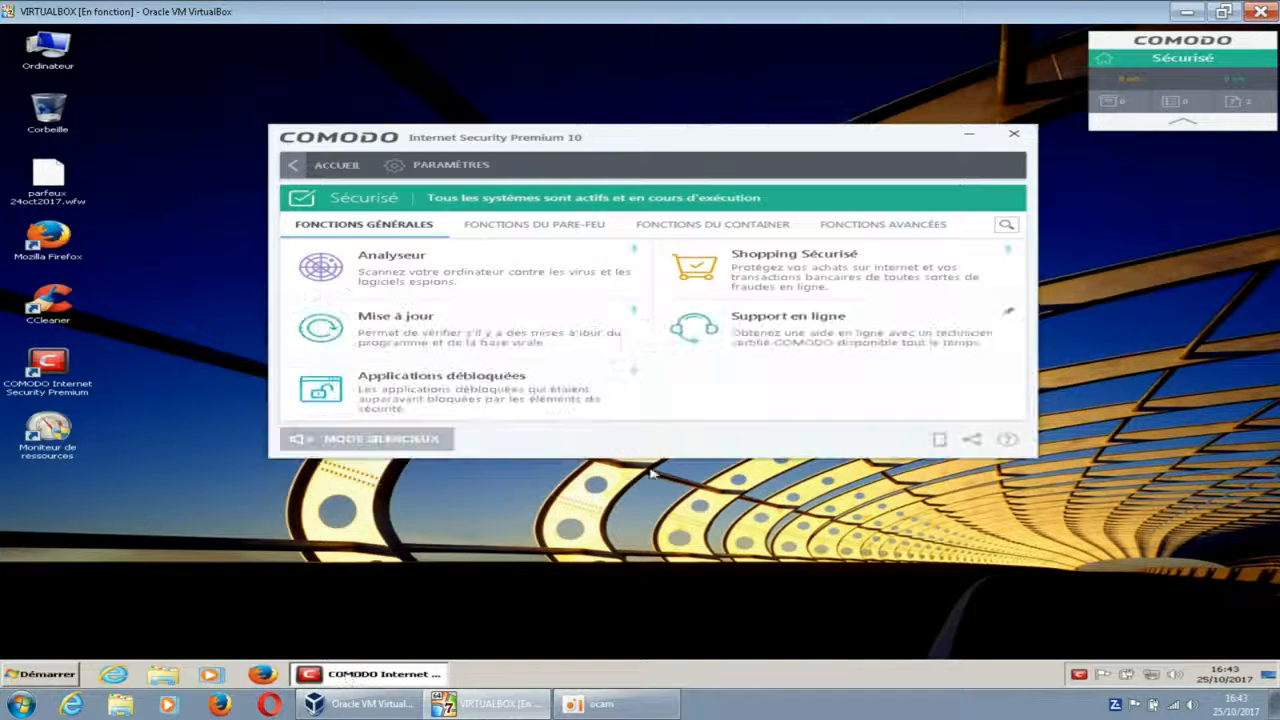
pyautogui.click(1013, 134)
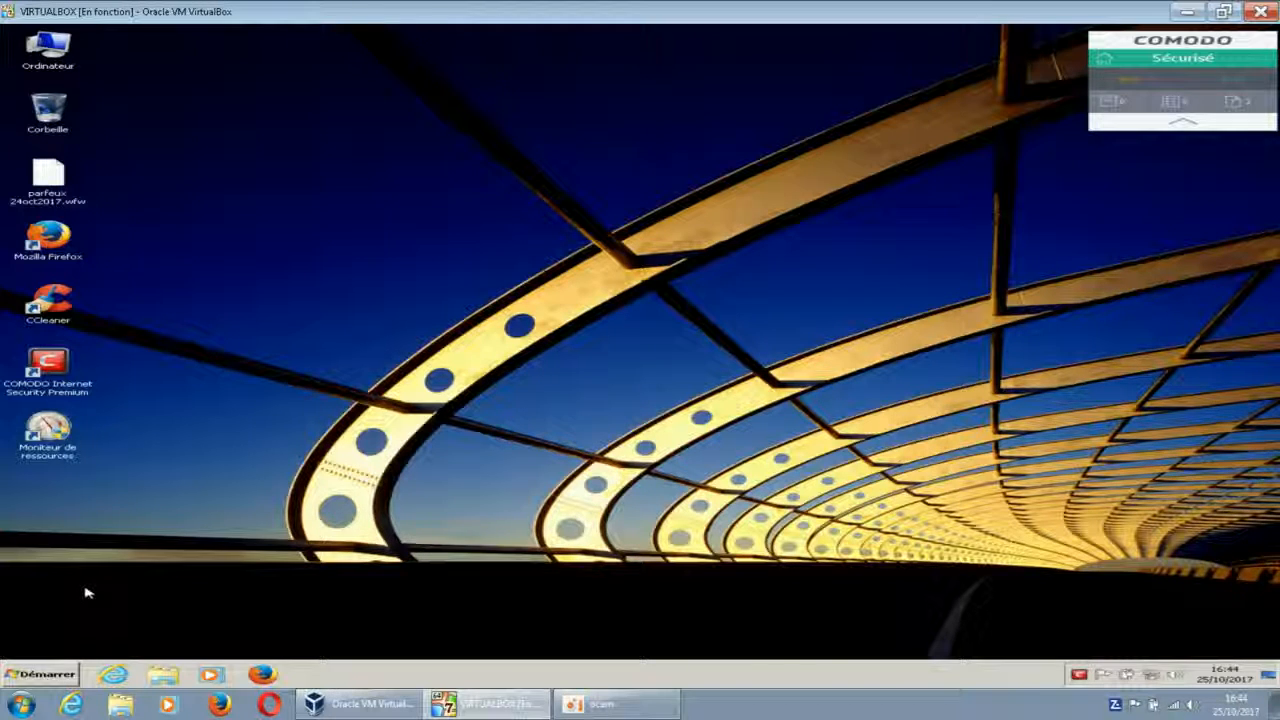
pyautogui.click(33, 677)
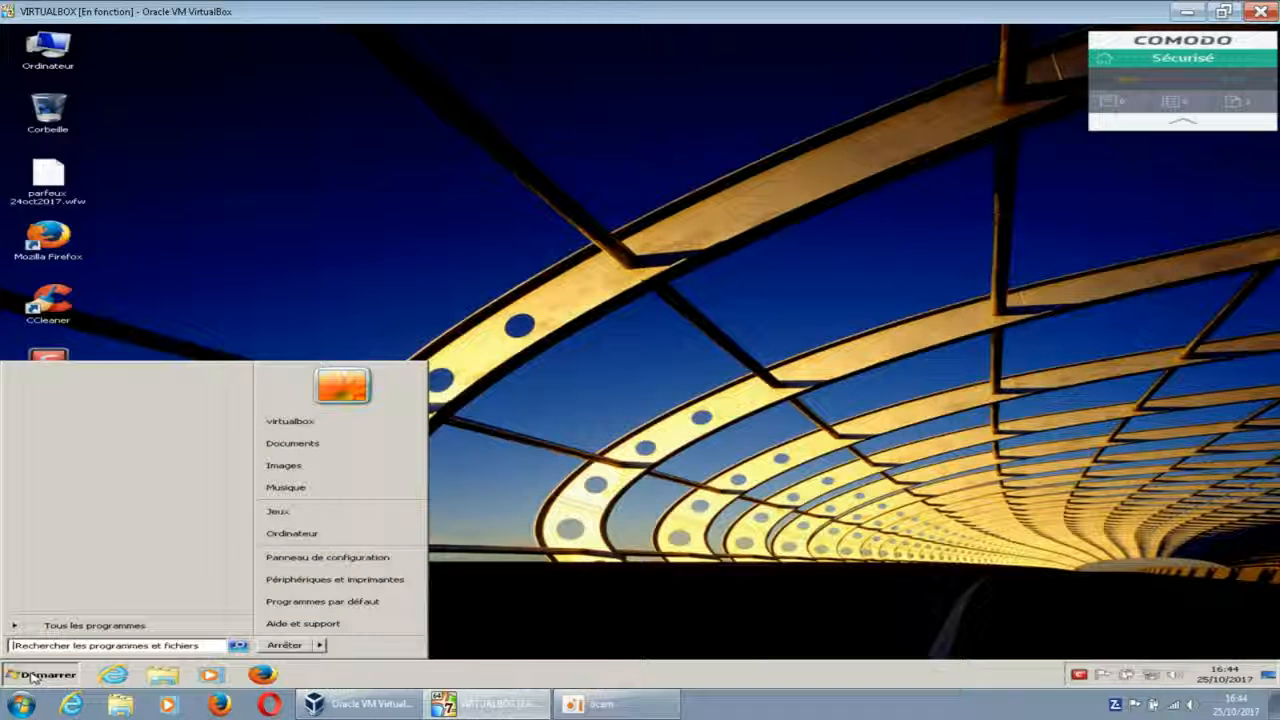
pyautogui.click(292, 562)
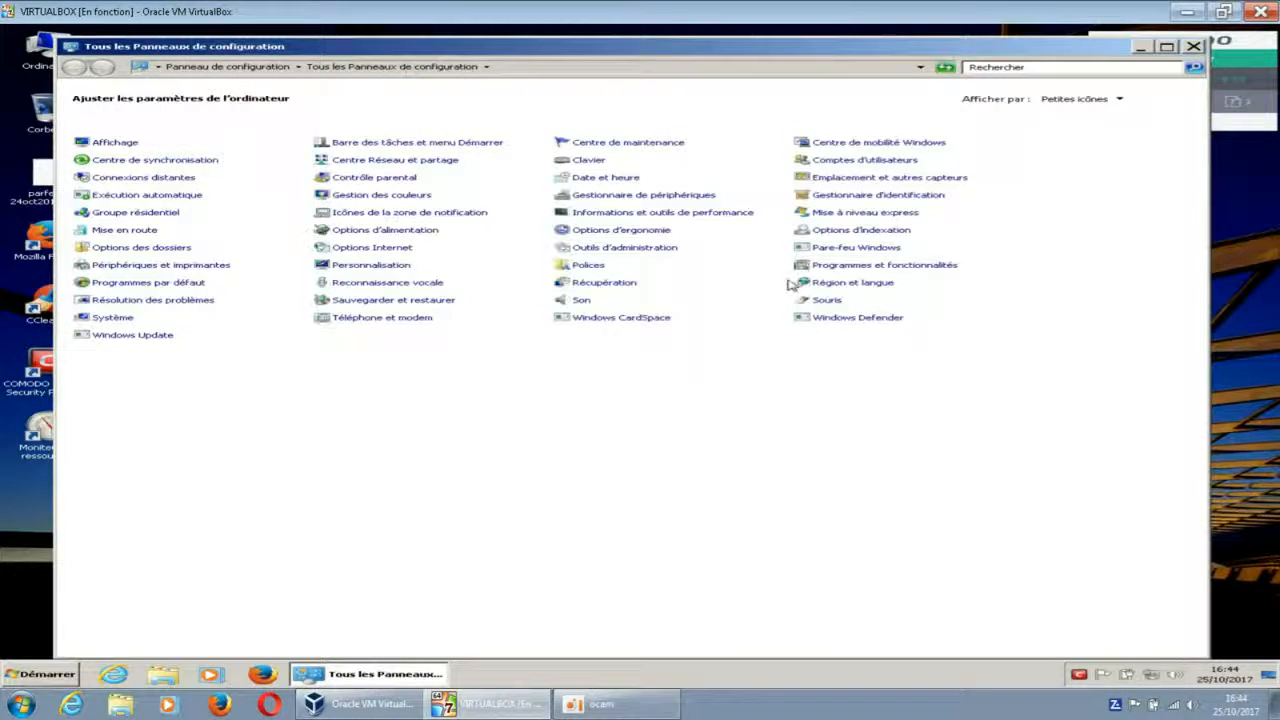
pyautogui.click(838, 266)
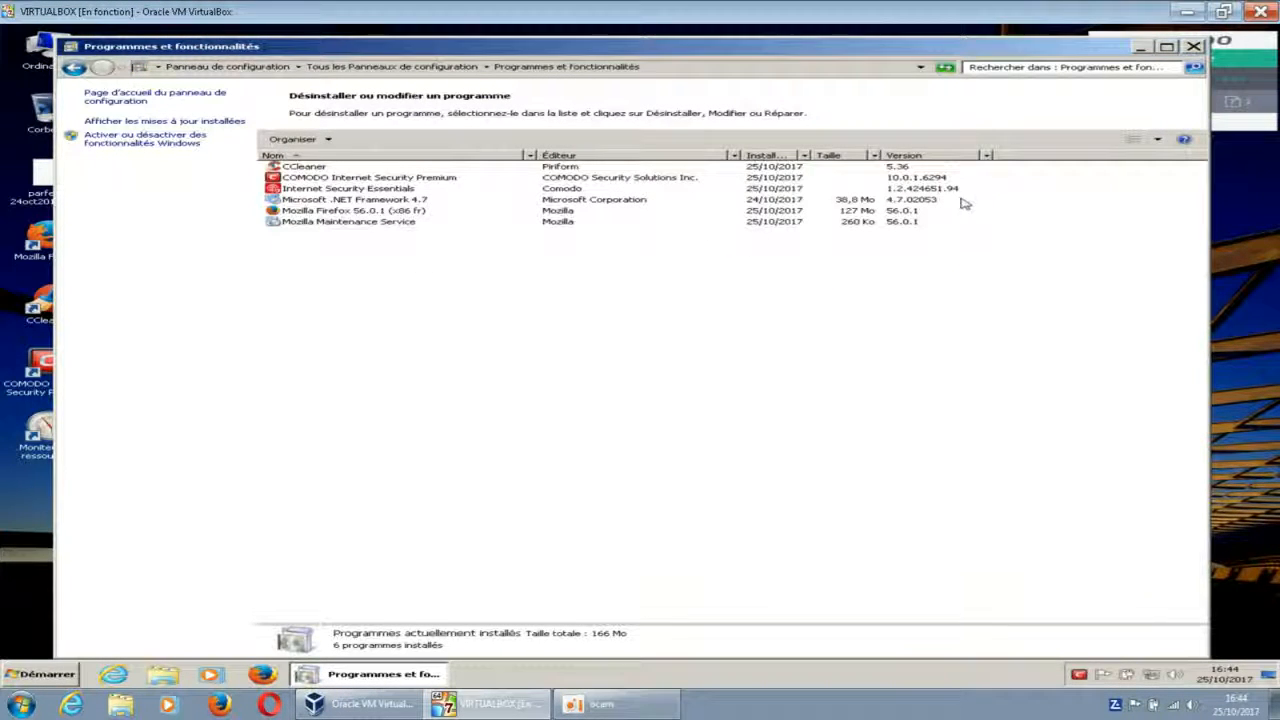
pyautogui.click(1193, 47)
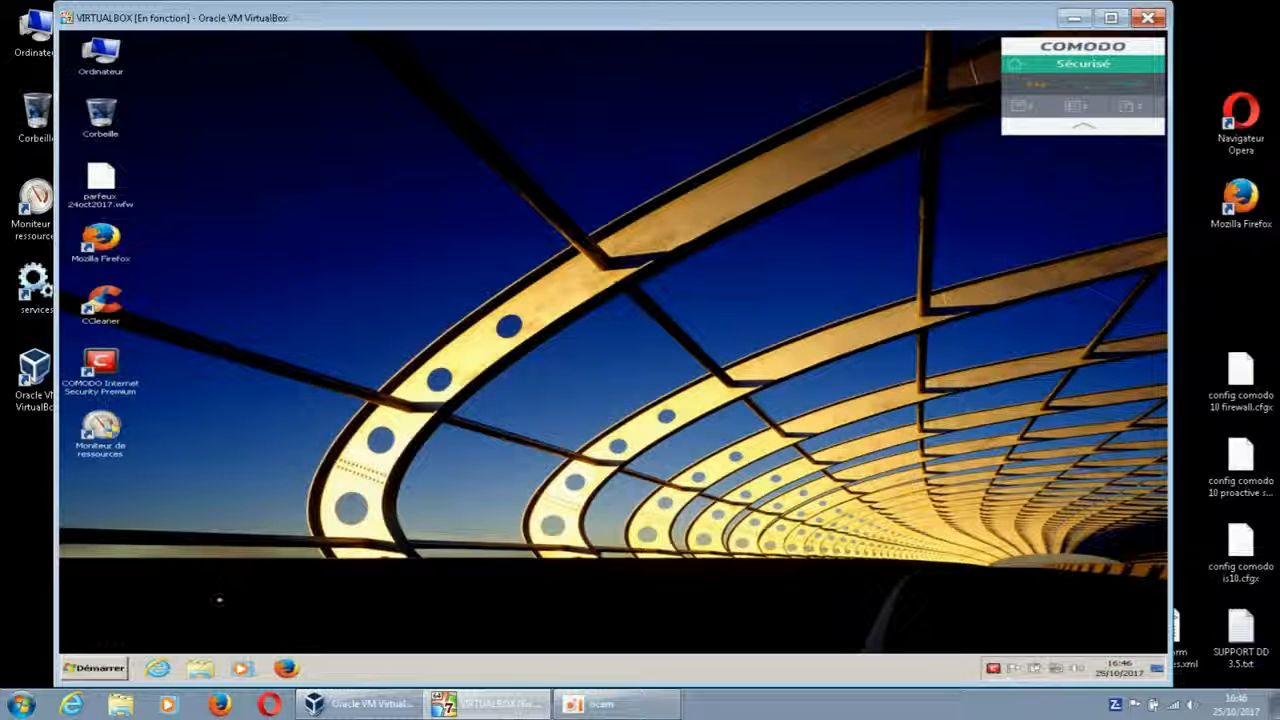
# Check the properties of android-malware-master.zip in the Téléchargements folder.
pyautogui.click(200, 670)
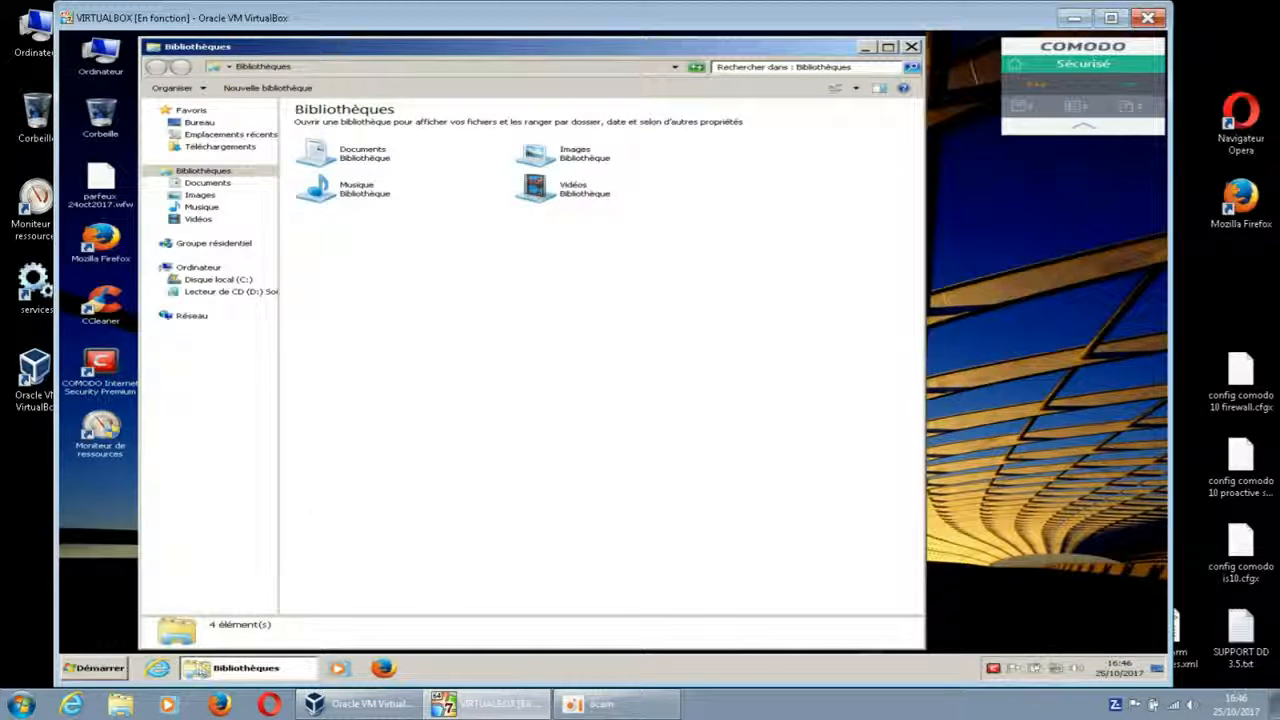
pyautogui.click(250, 147)
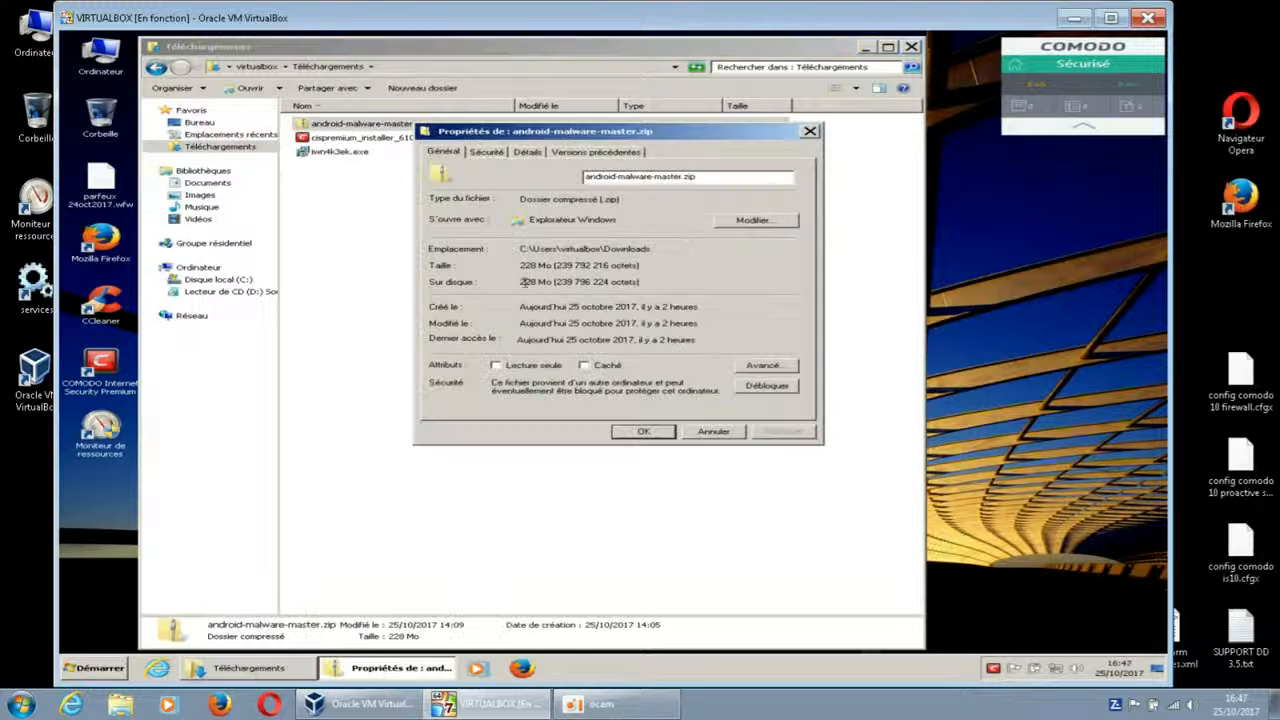
pyautogui.click(810, 131)
pyautogui.click(498, 245)
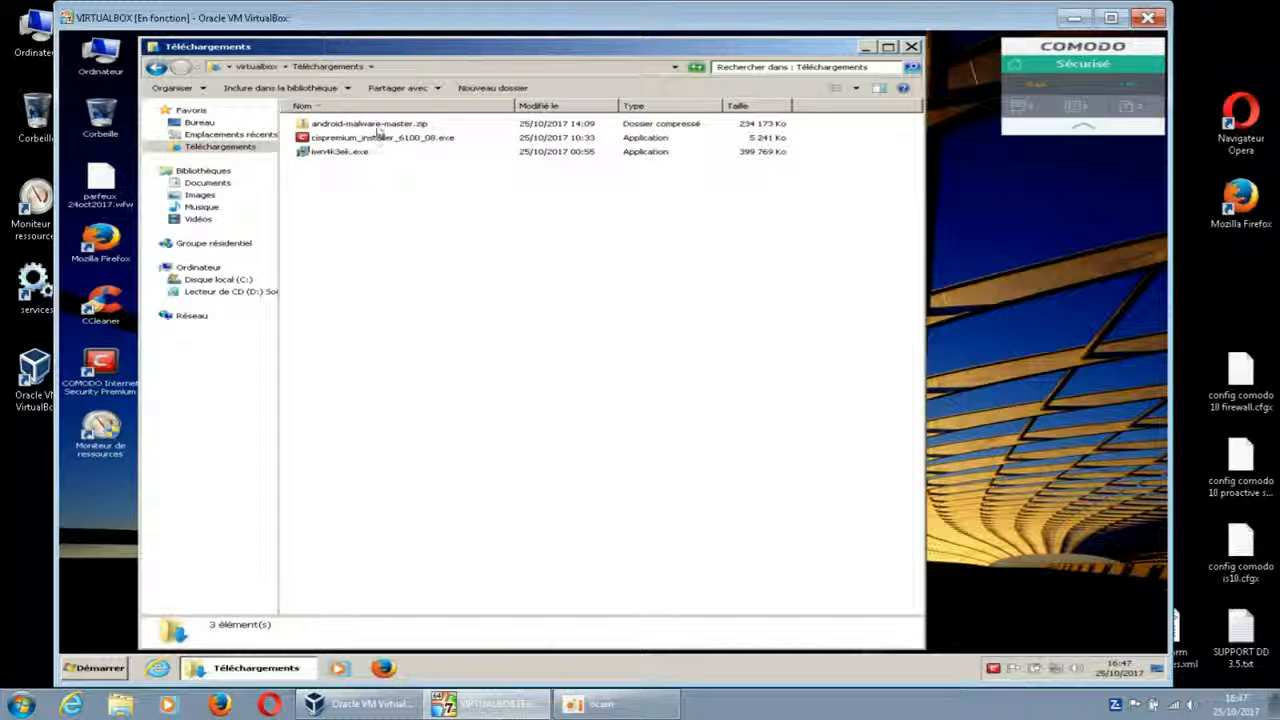
# Extract android-malware-master.zip into the android-malware-master folder in Téléchargements.
pyautogui.rightClick(378, 126)
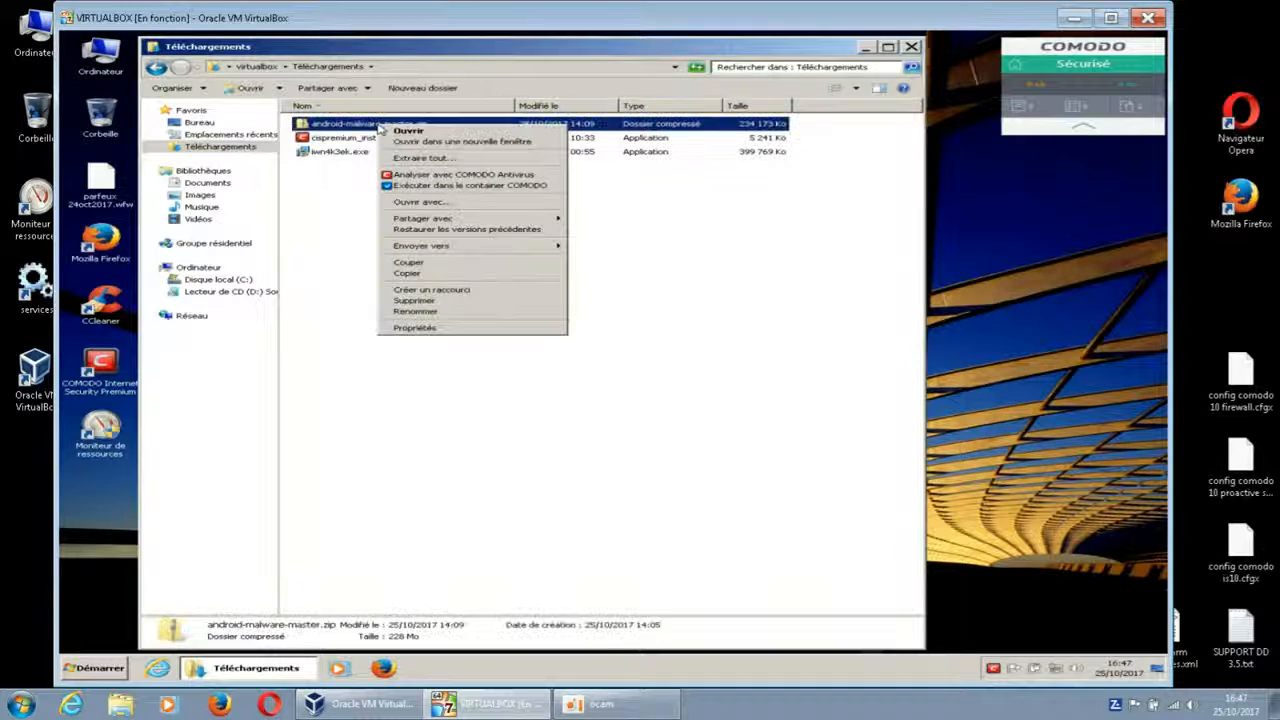
pyautogui.click(424, 158)
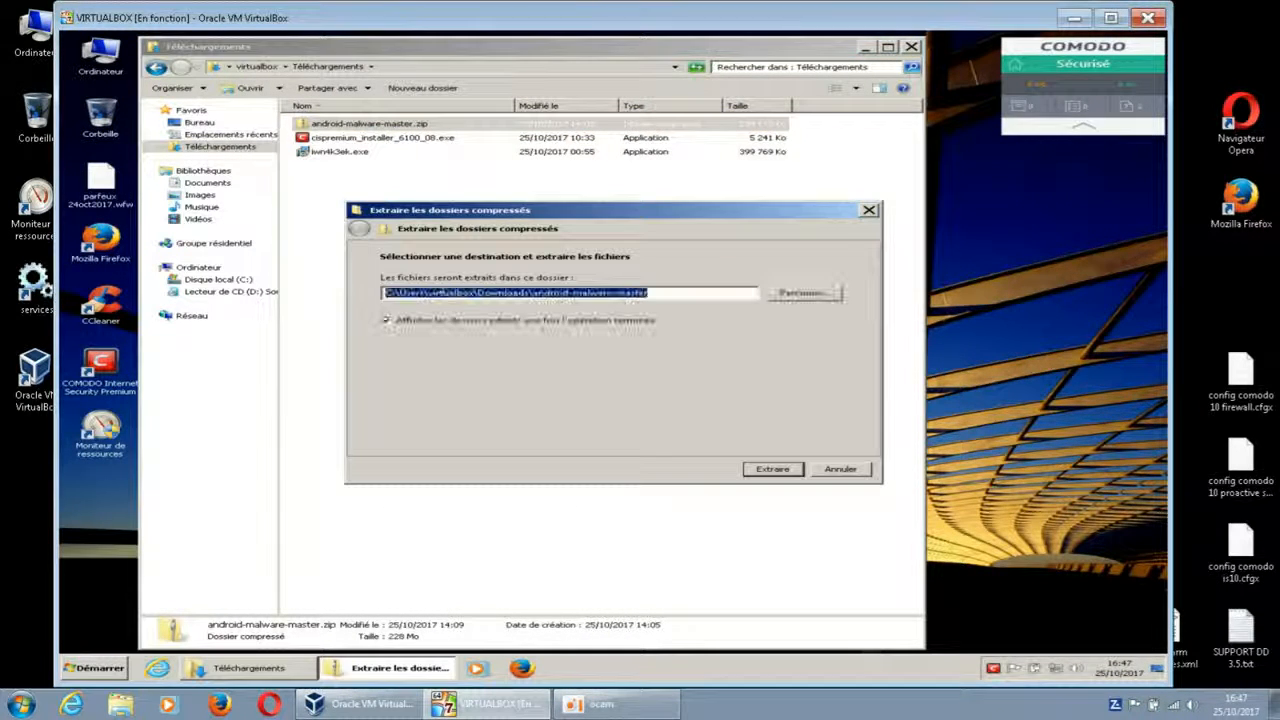
pyautogui.click(788, 469)
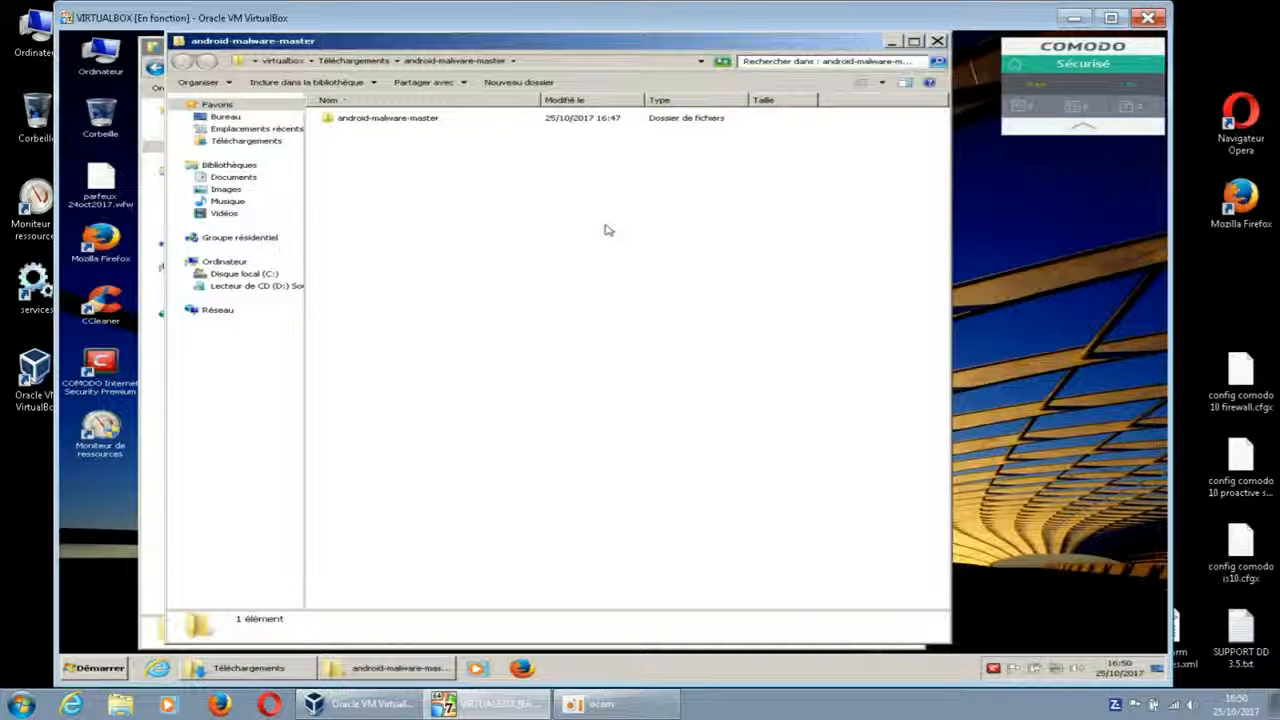
# Scan the extracted android-malware-master folder with COMODO Antivirus, enlarge the scanner window and decline the GeekBuddy expert offer.
pyautogui.rightClick(430, 121)
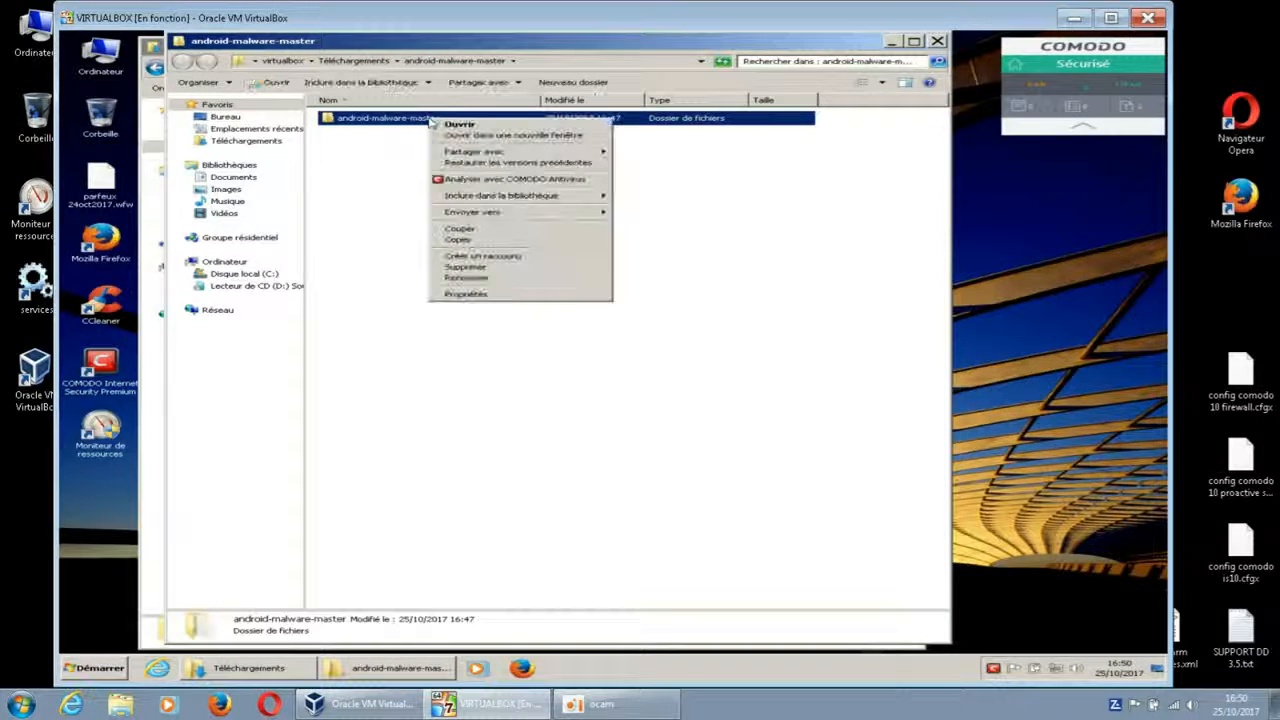
pyautogui.click(488, 179)
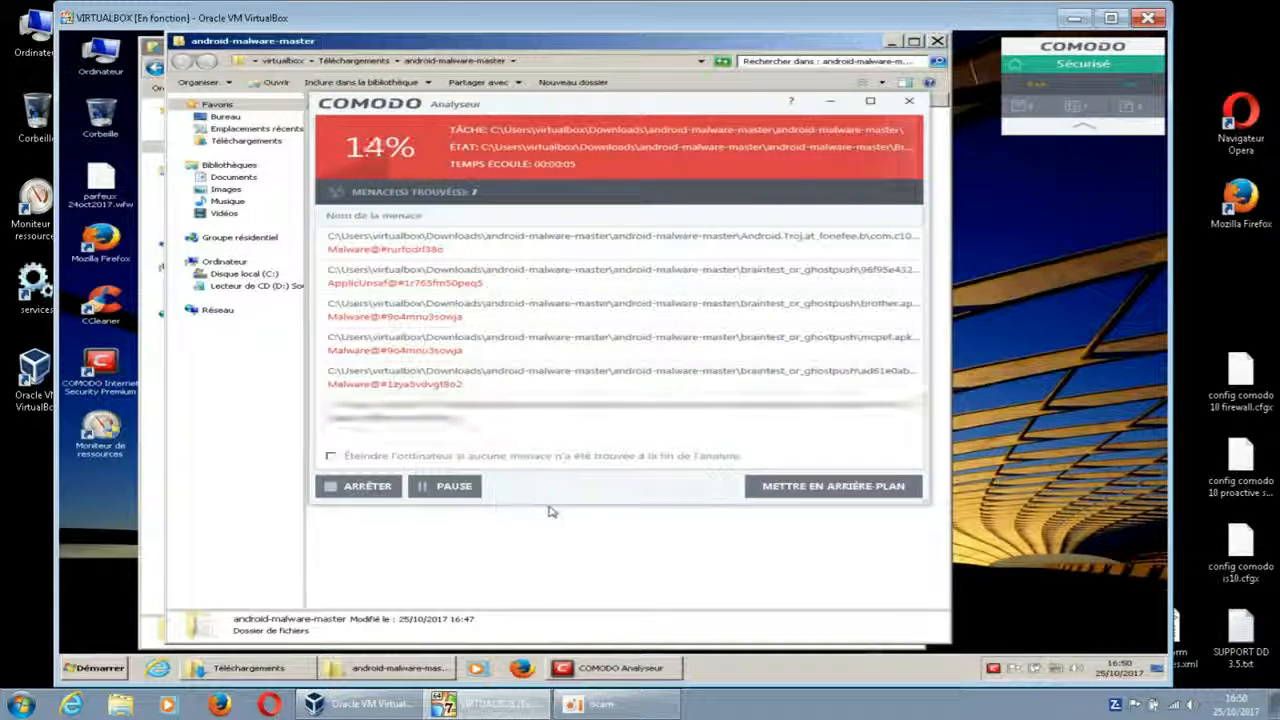
pyautogui.moveTo(757, 463); pyautogui.dragTo(997, 617)
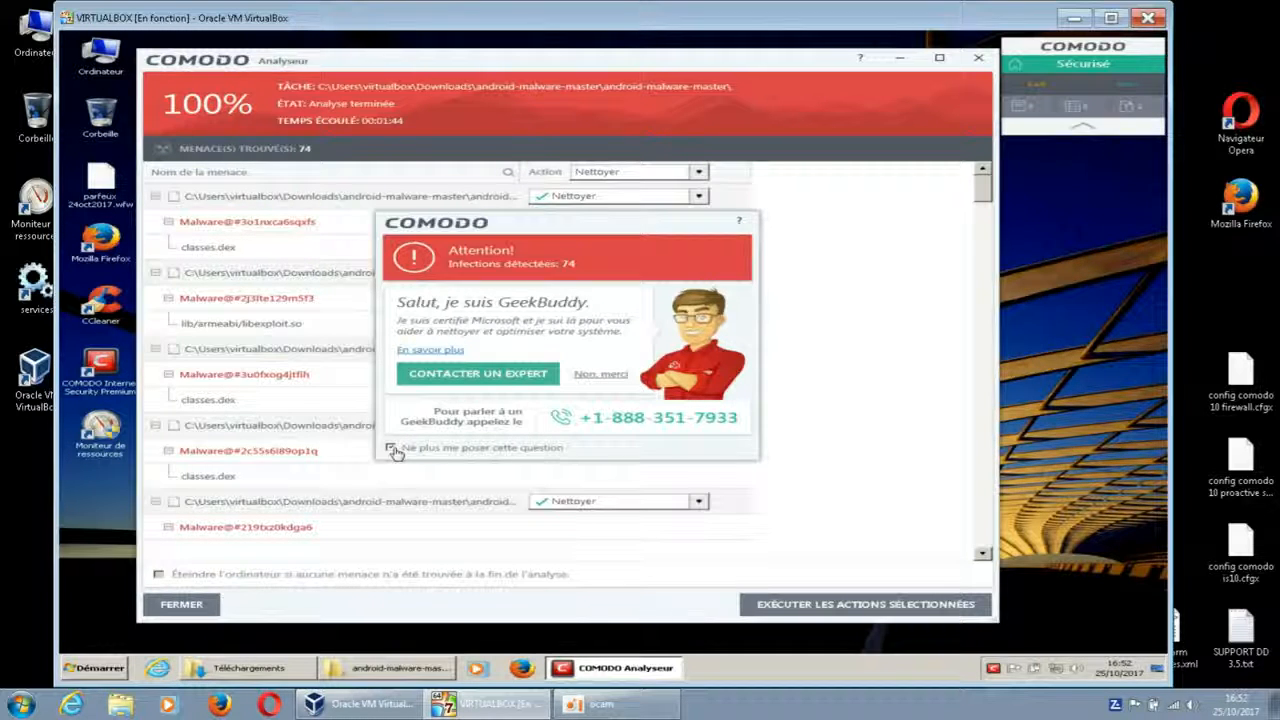
pyautogui.click(600, 376)
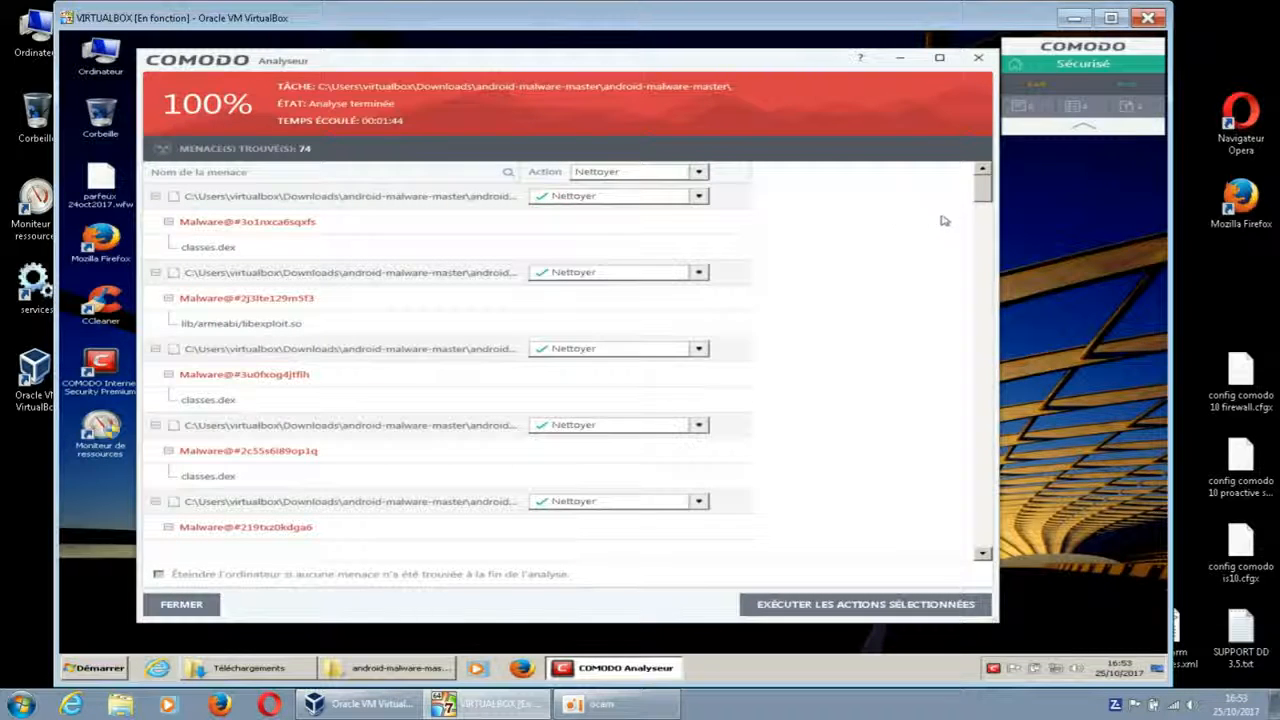
# Review the list of detected threats and the actions available for handling them all at once.
pyautogui.moveTo(984, 203); pyautogui.dragTo(981, 450)
pyautogui.moveTo(982, 483)
pyautogui.mouseDown()
pyautogui.moveTo(983, 551)
pyautogui.moveTo(983, 484)
pyautogui.mouseUp()
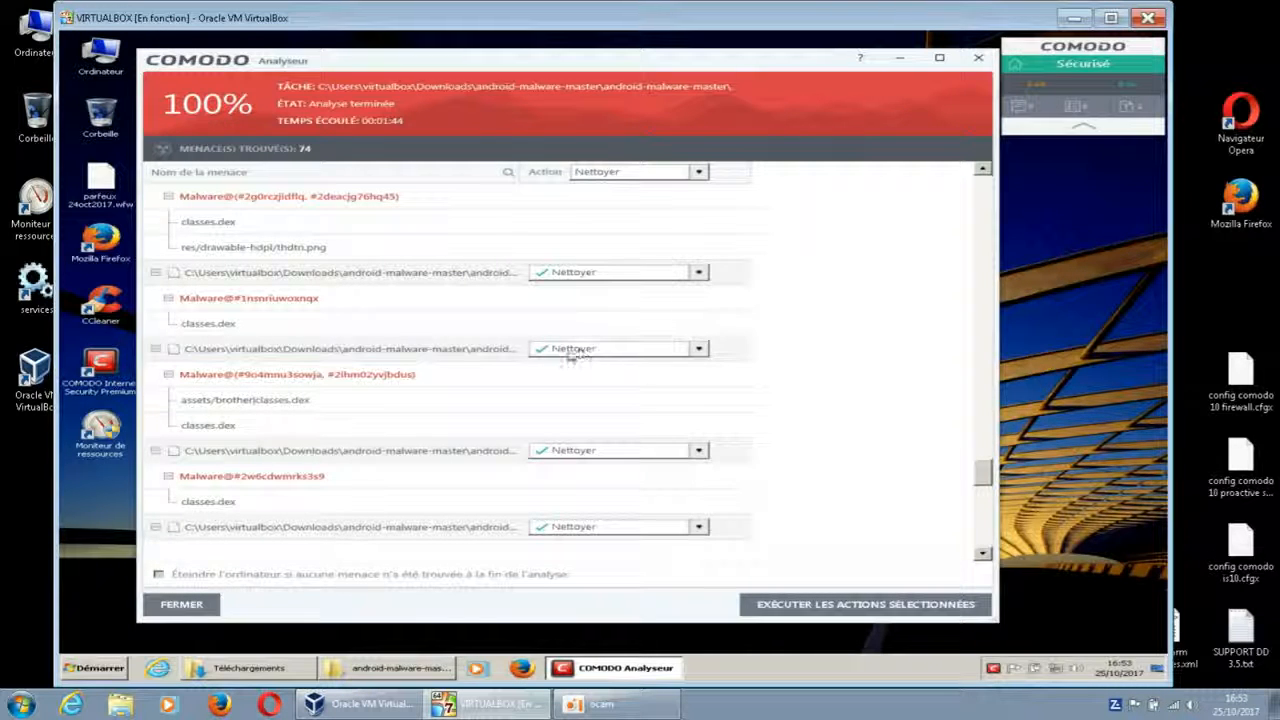
pyautogui.moveTo(984, 474); pyautogui.dragTo(986, 177)
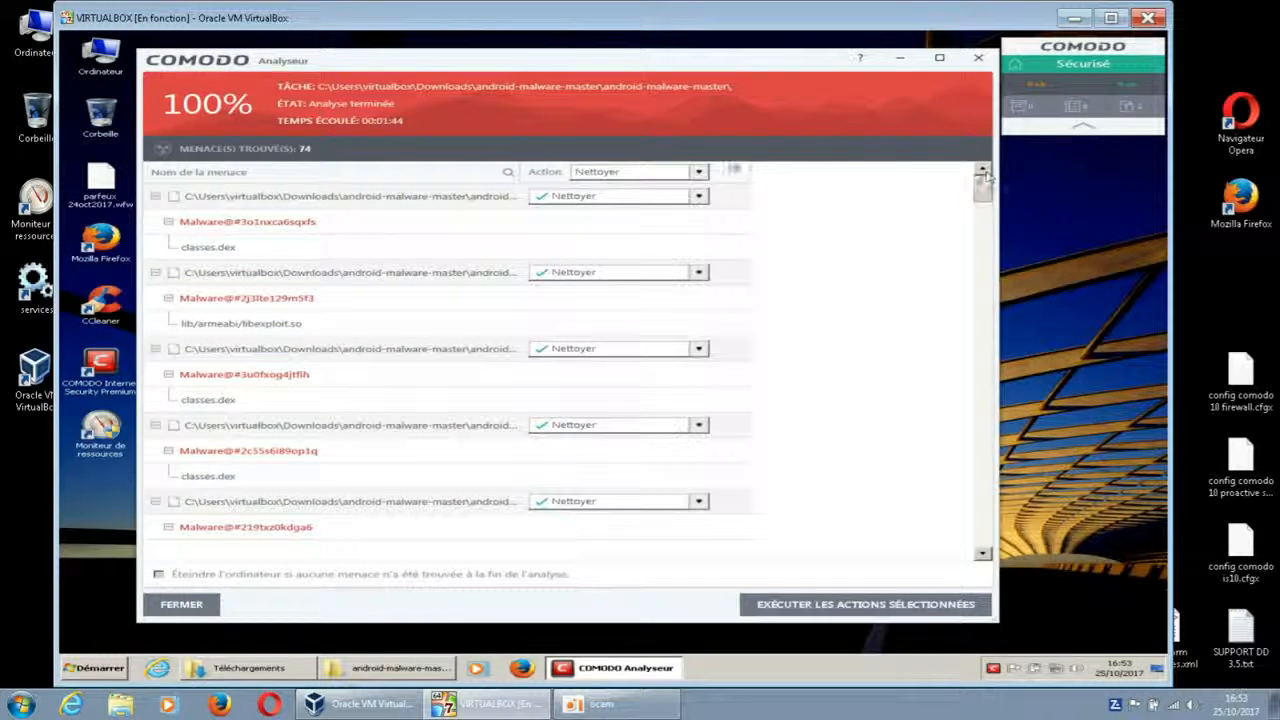
pyautogui.click(699, 172)
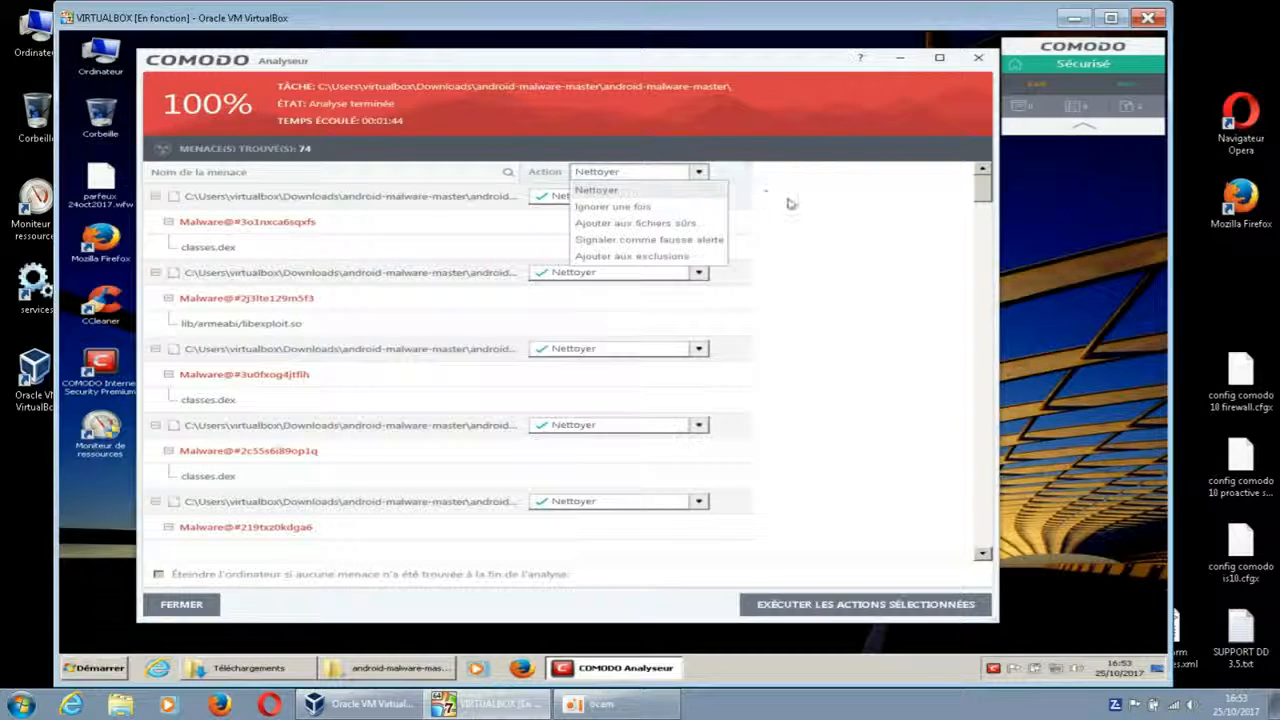
pyautogui.click(877, 224)
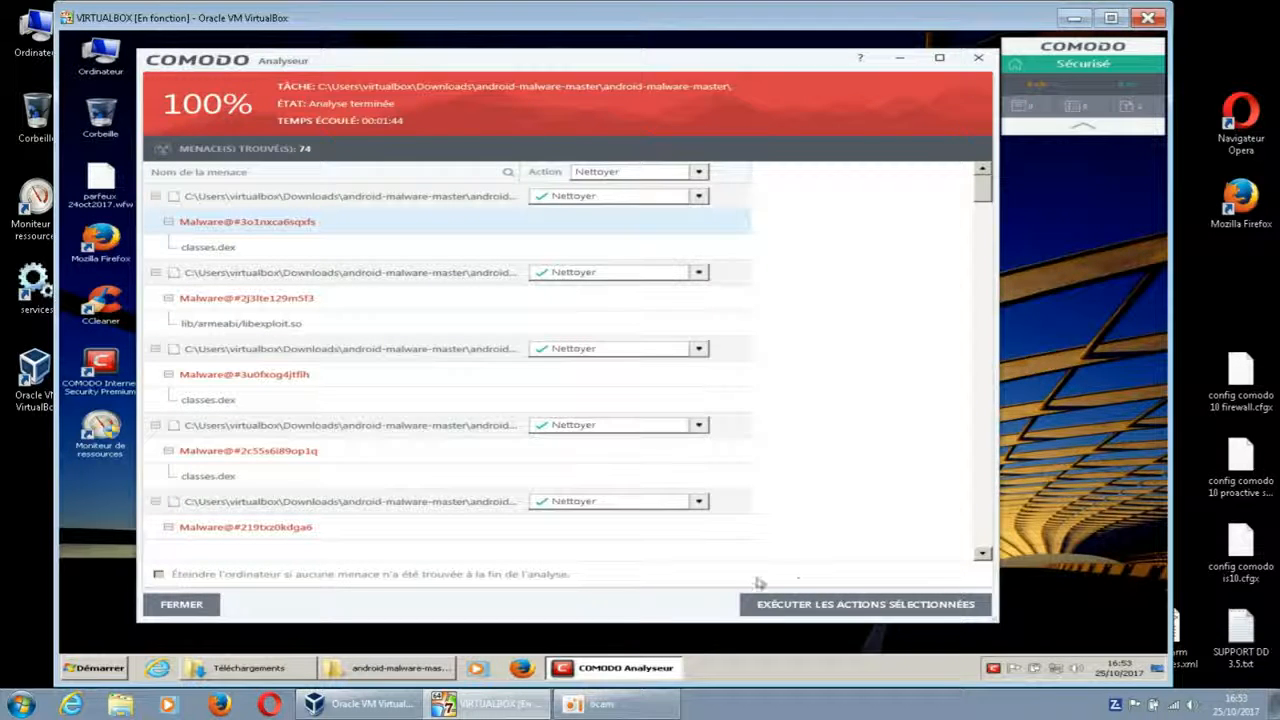
# Apply the Nettoyer action to all detected threats, check the cleaned entries and close the scanner.
pyautogui.click(818, 603)
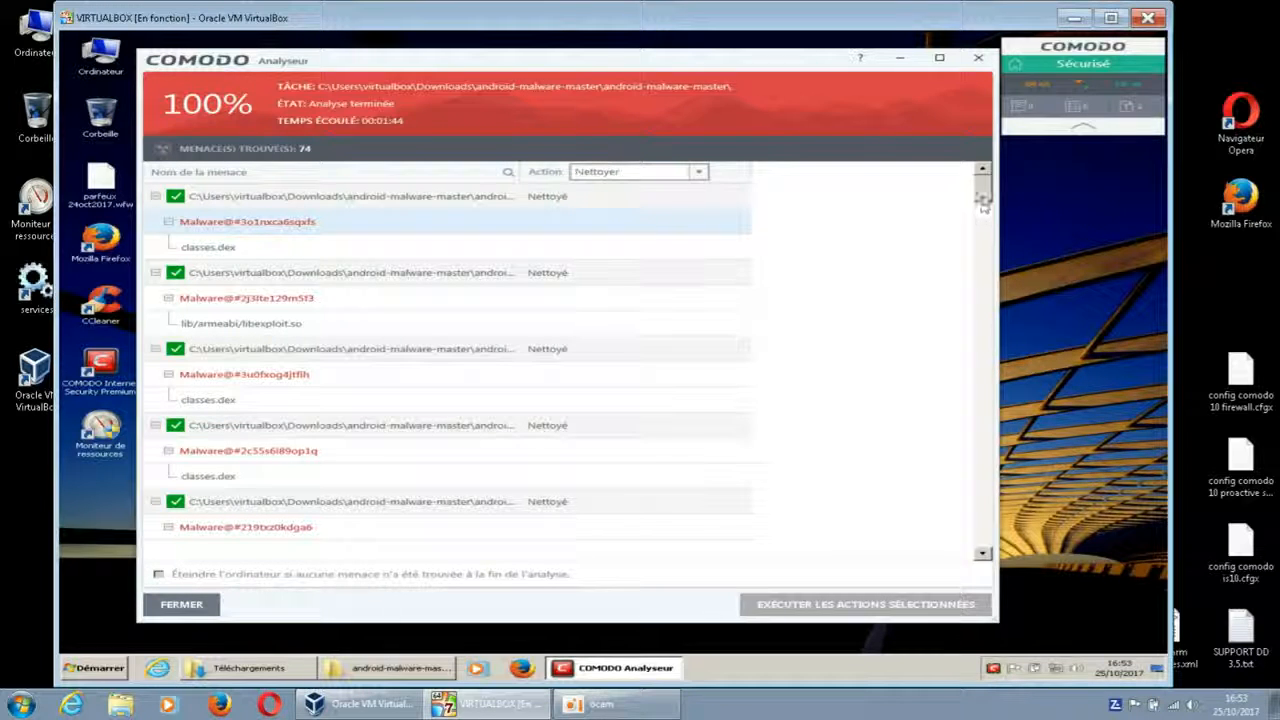
pyautogui.moveTo(983, 198); pyautogui.dragTo(790, 423)
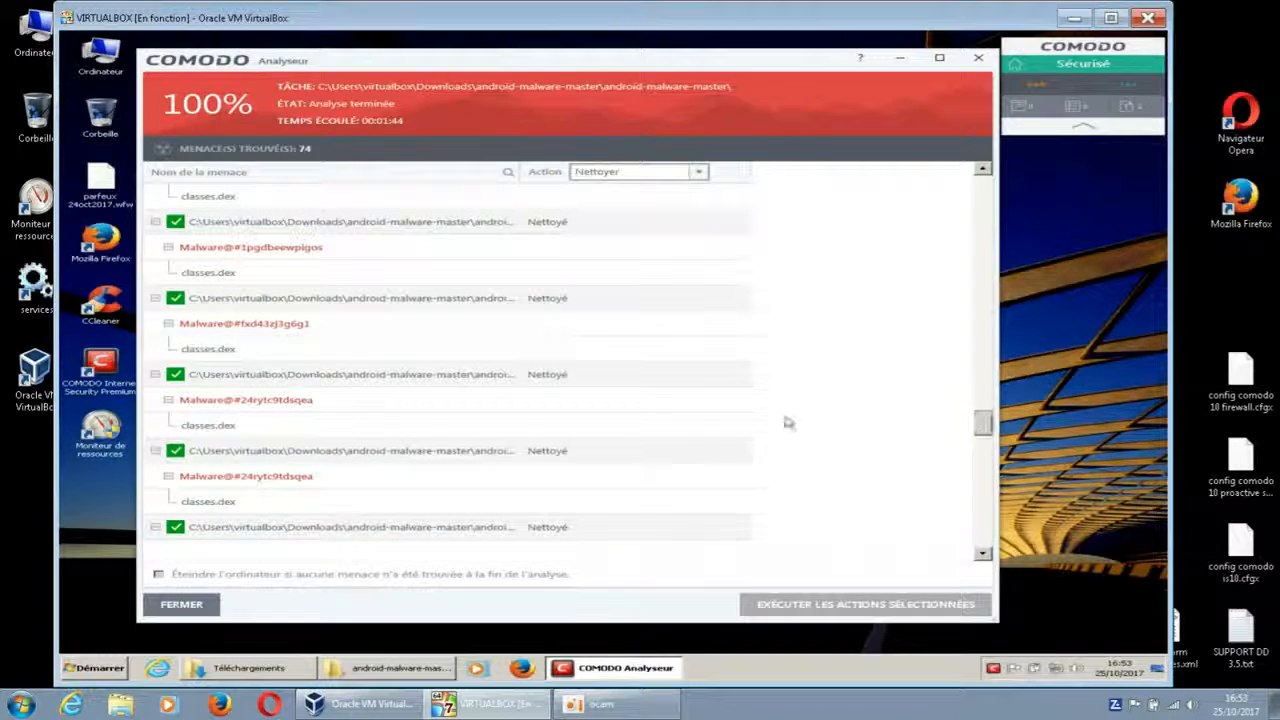
pyautogui.click(212, 610)
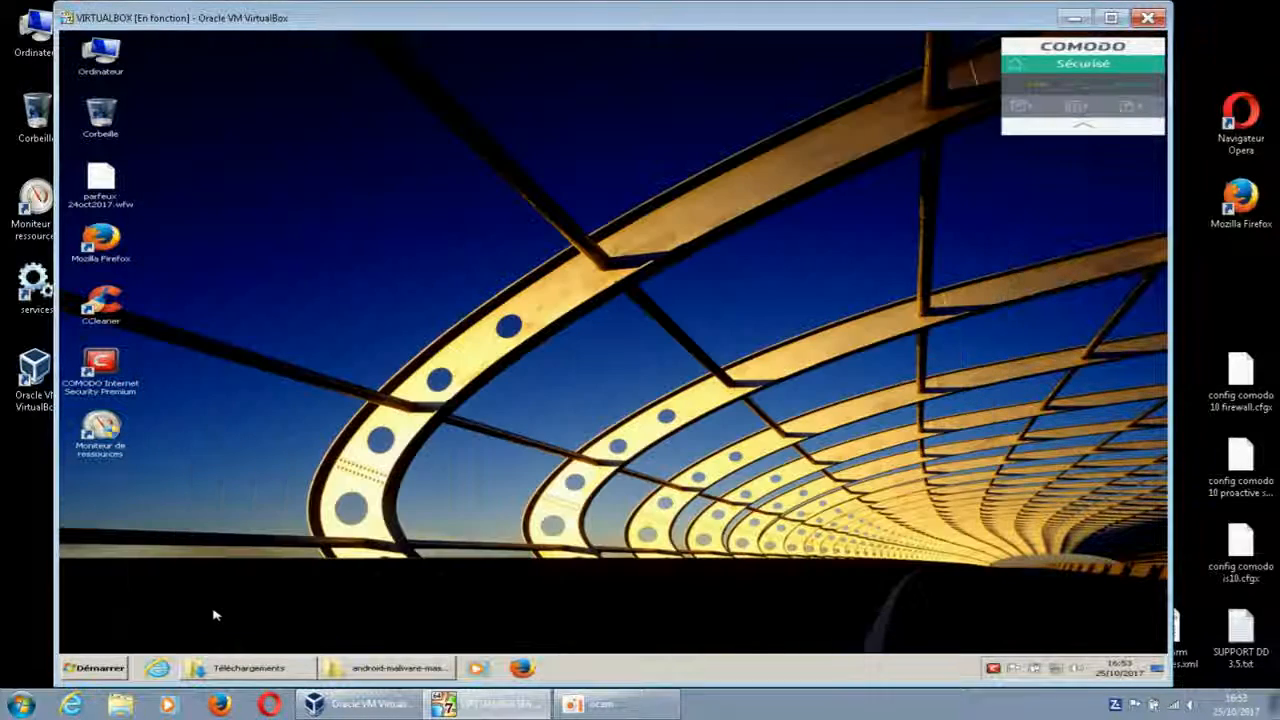
# Rescan the android-malware-master folder with COMODO Antivirus, and close the scanner and the folder window.
pyautogui.click(376, 667)
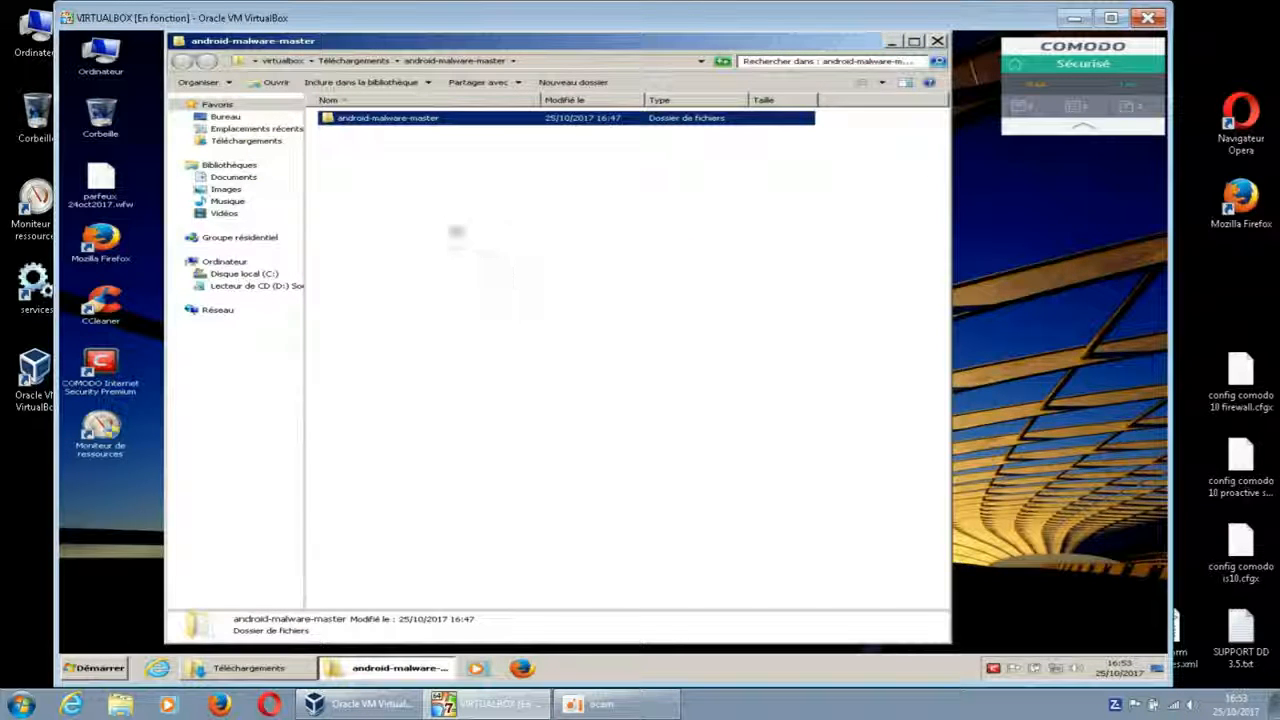
pyautogui.click(450, 212)
pyautogui.rightClick(414, 118)
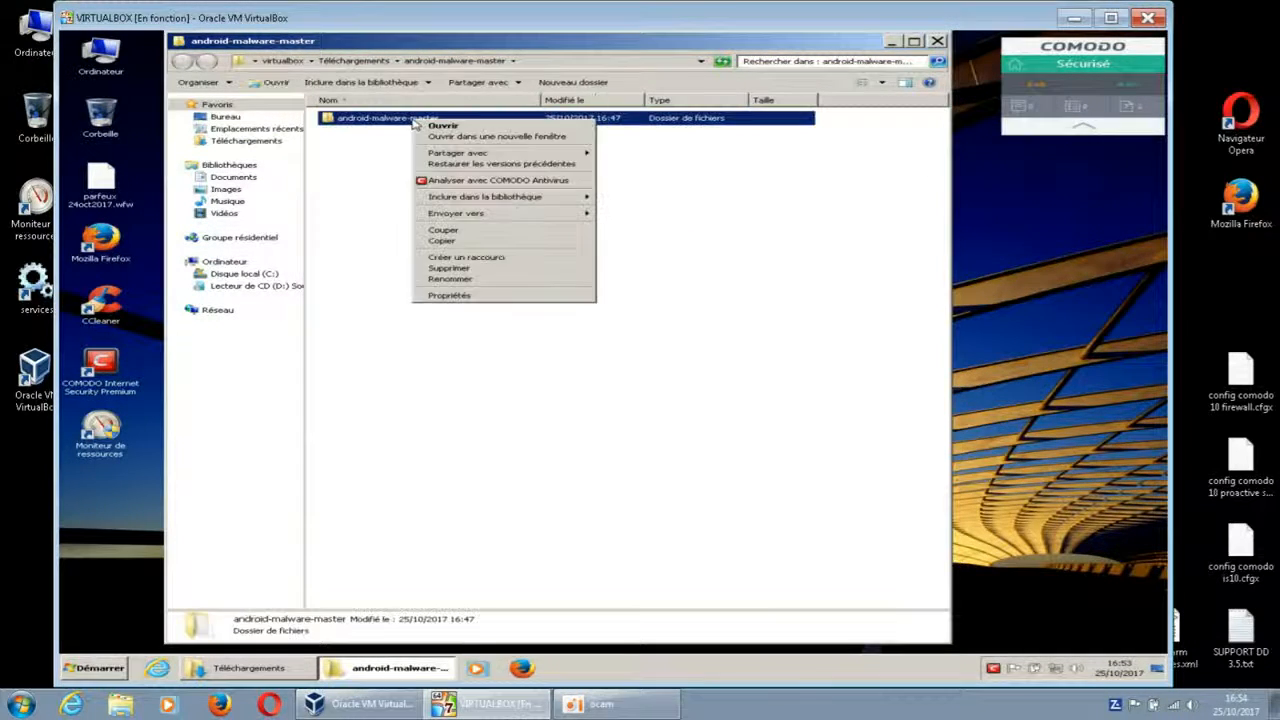
pyautogui.click(462, 180)
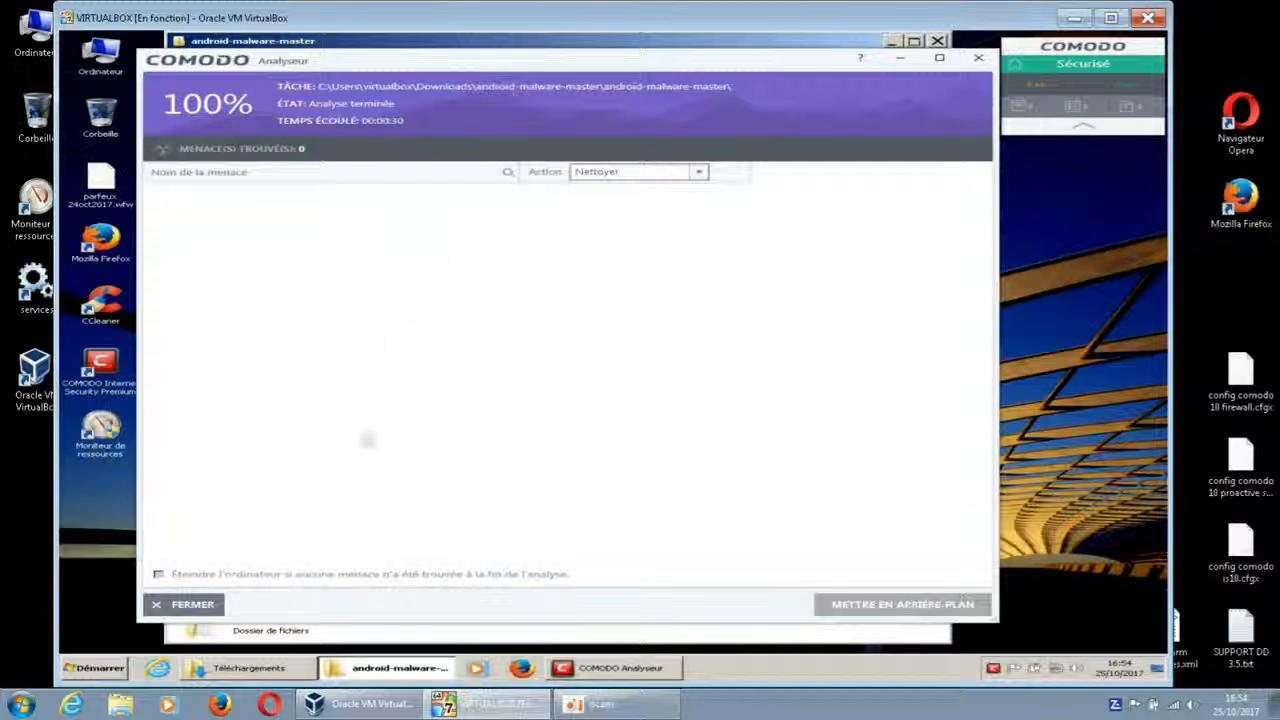
pyautogui.click(203, 605)
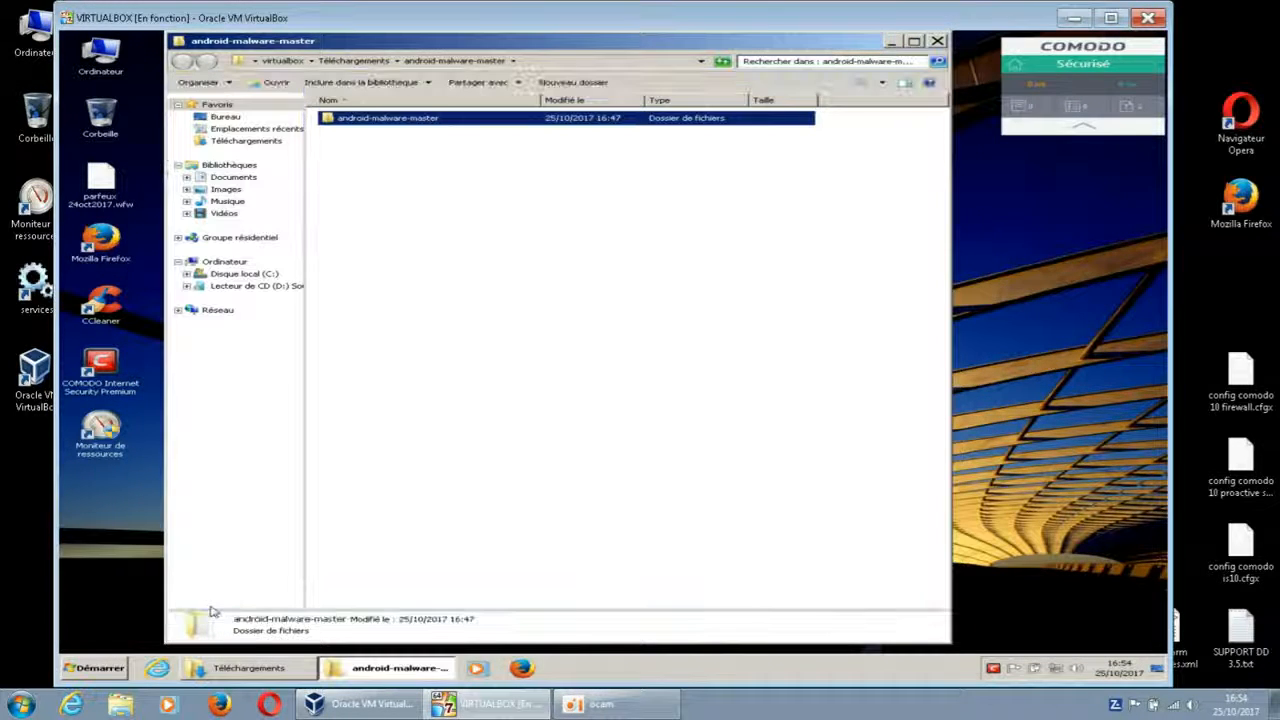
pyautogui.click(938, 42)
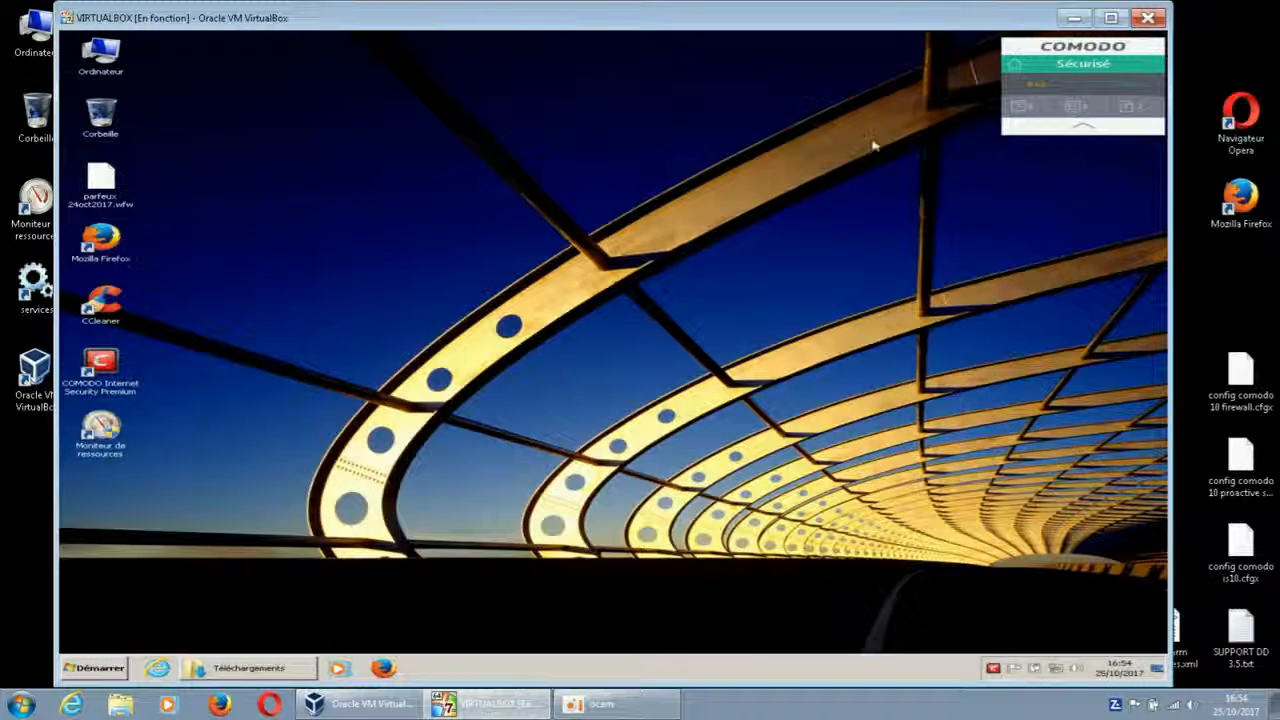